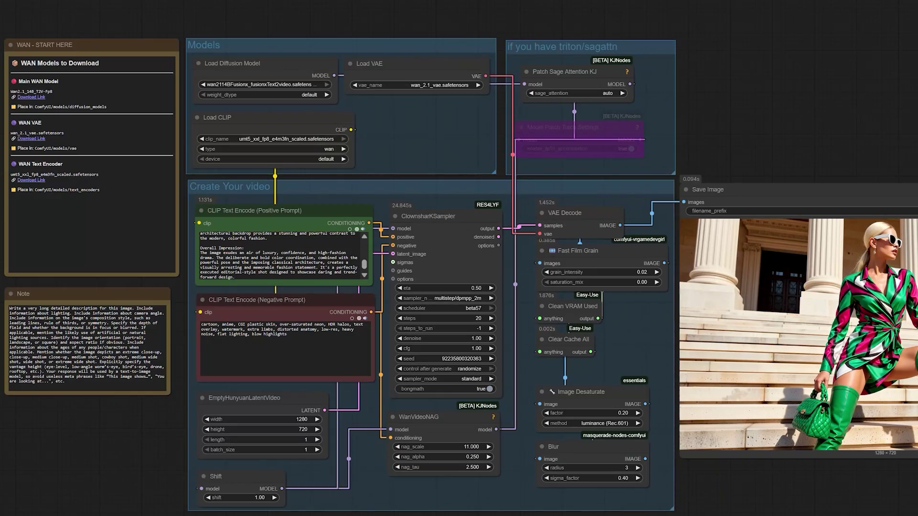
pyautogui.scroll(3, 346, 19)
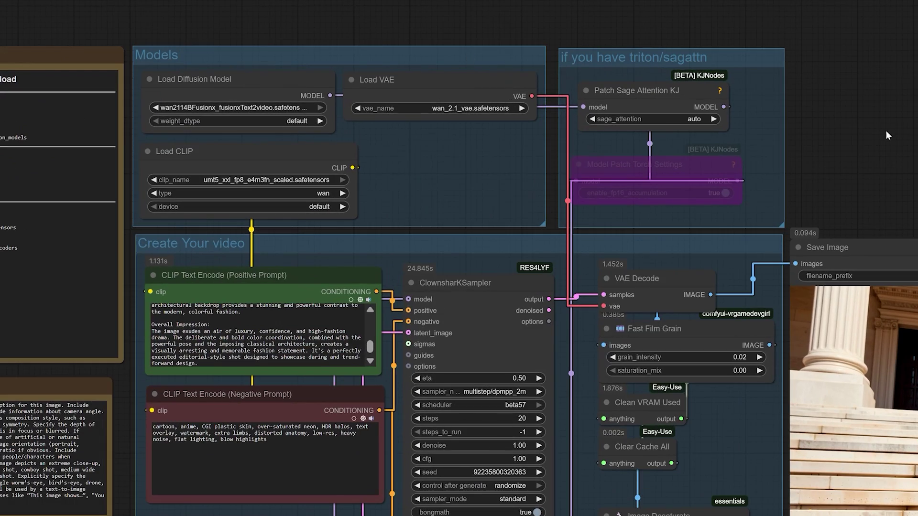
pyautogui.moveTo(901, 173); pyautogui.dragTo(477, 22)
pyautogui.scroll(1, 752, 233)
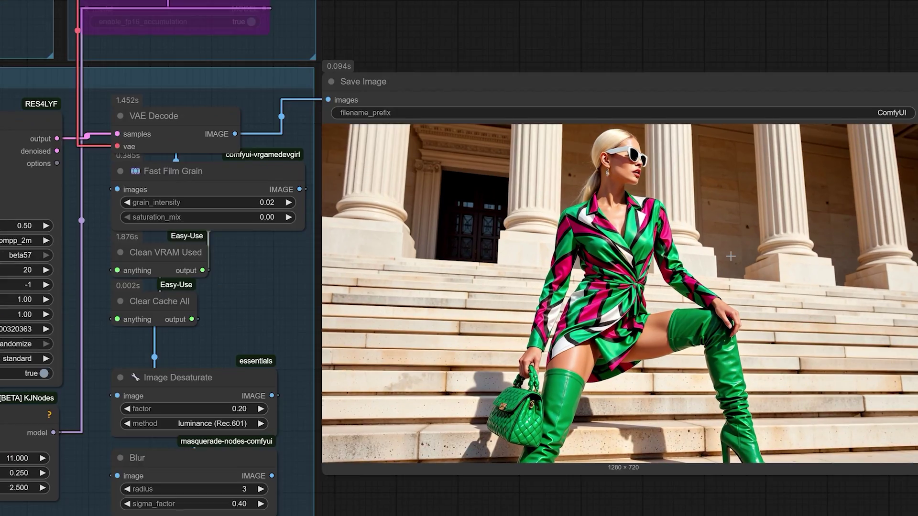
pyautogui.scroll(5, 731, 256)
pyautogui.scroll(-7, 731, 256)
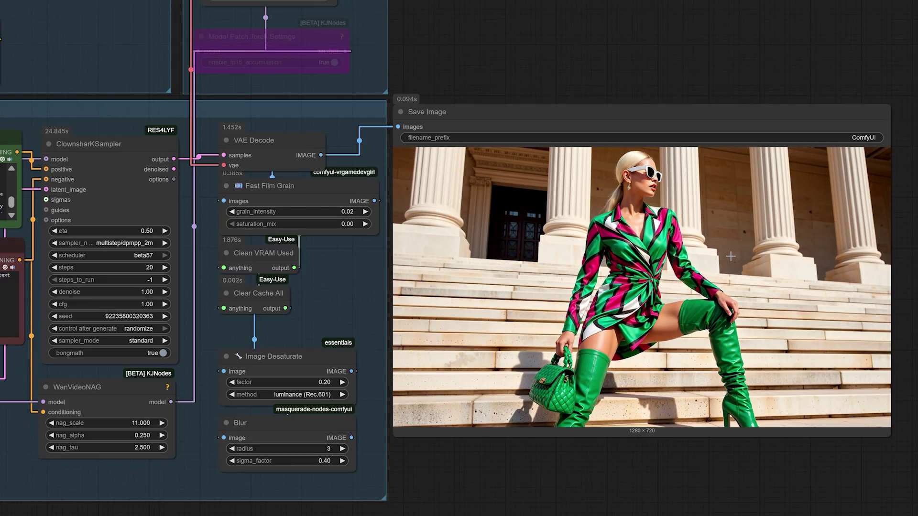
pyautogui.moveTo(482, 31); pyautogui.dragTo(876, 127)
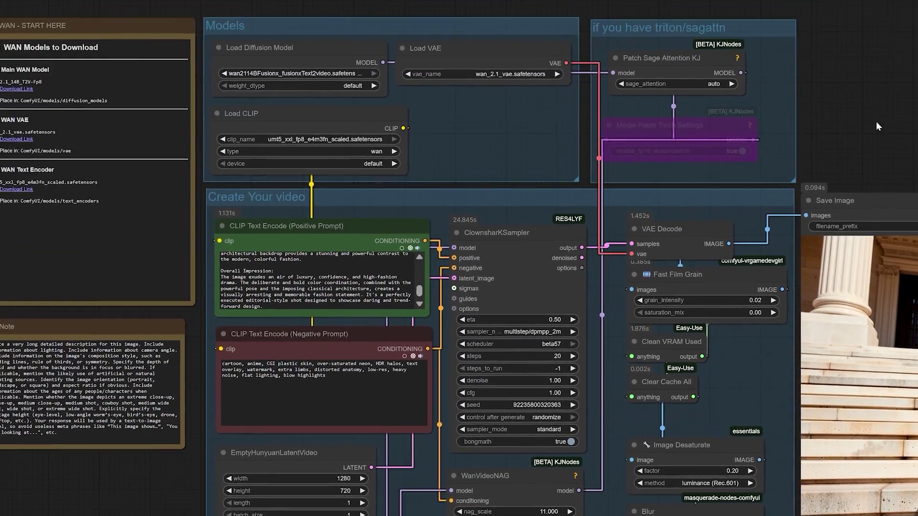
pyautogui.moveTo(223, 1); pyautogui.dragTo(246, 16)
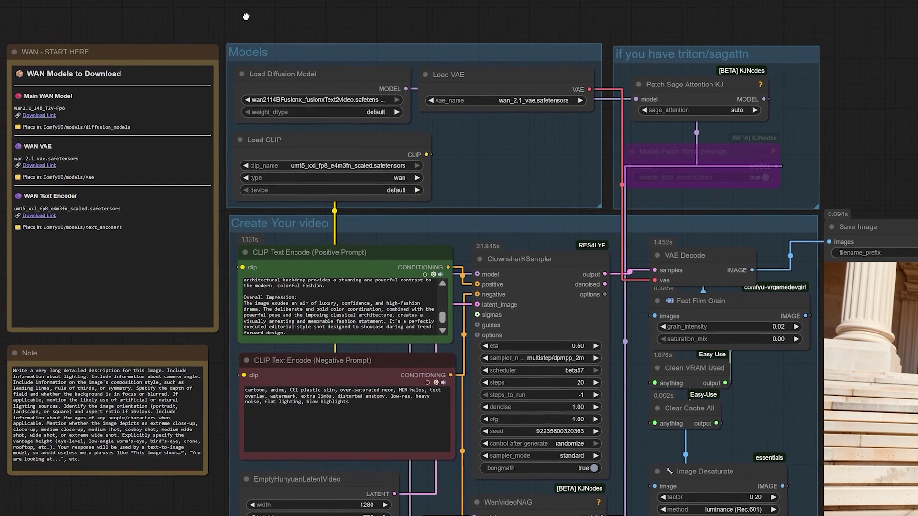
pyautogui.scroll(10, 268, 67)
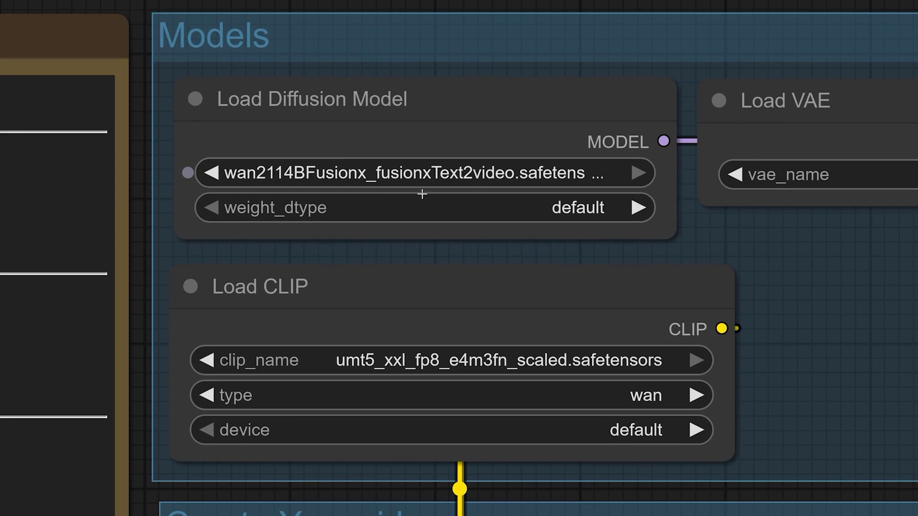
pyautogui.moveTo(907, 302); pyautogui.dragTo(754, 260)
pyautogui.scroll(1, 754, 260)
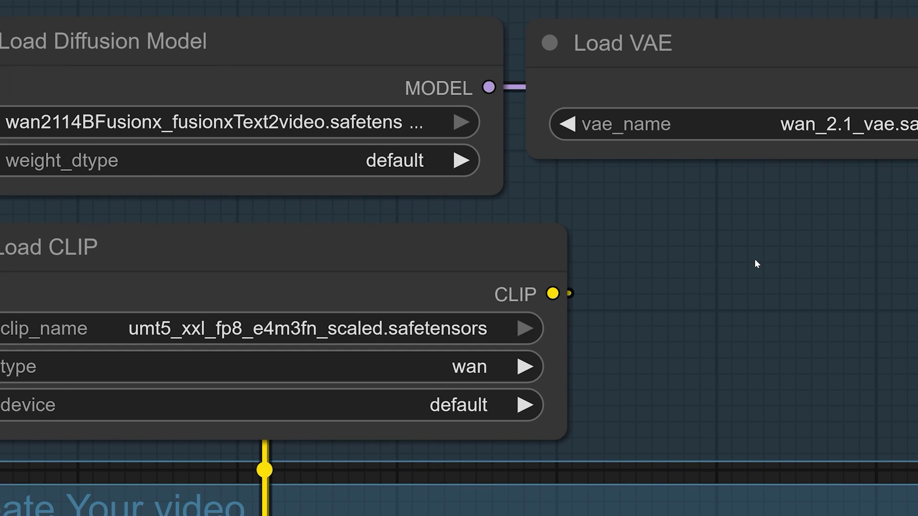
pyautogui.scroll(-1, 755, 260)
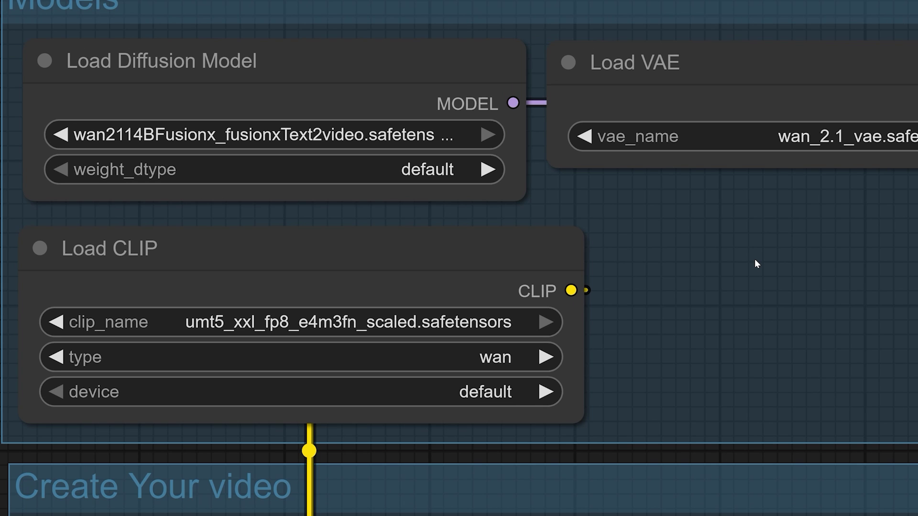
pyautogui.scroll(-5, 756, 264)
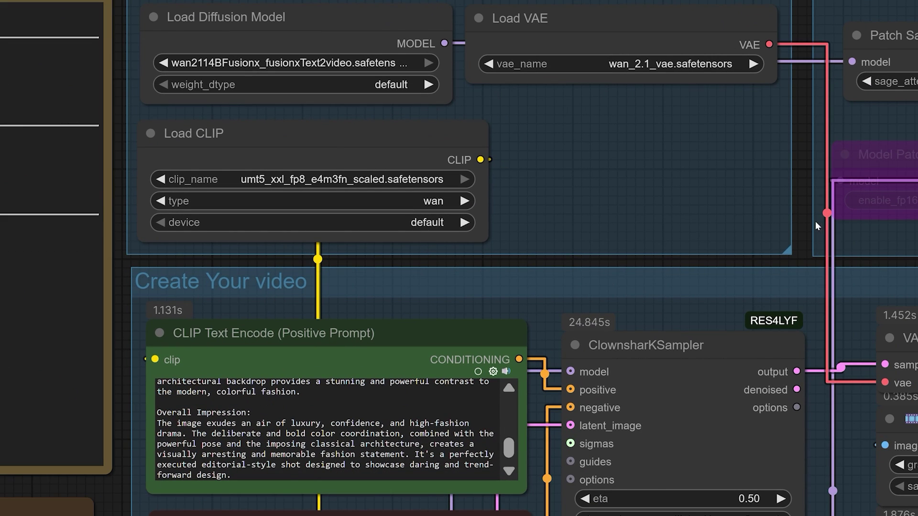
pyautogui.scroll(-4, 801, 228)
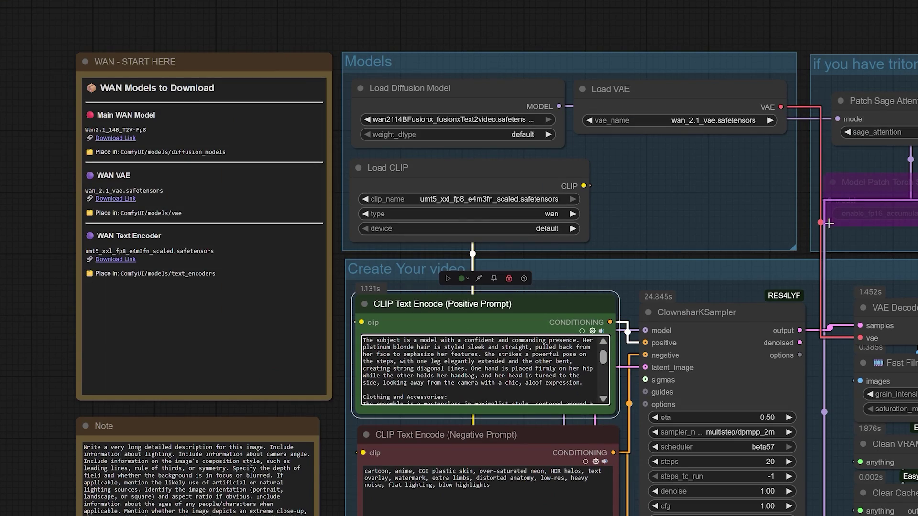
pyautogui.moveTo(802, 214); pyautogui.dragTo(632, 128)
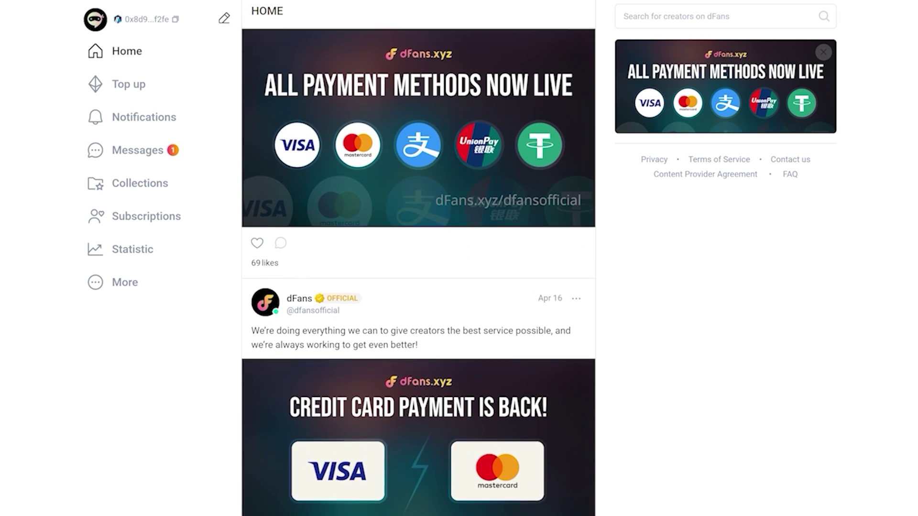
# Scroll down the dFans Home feed past the payment-method and SOL chain announcements.
pyautogui.scroll(-3, 419, 258)
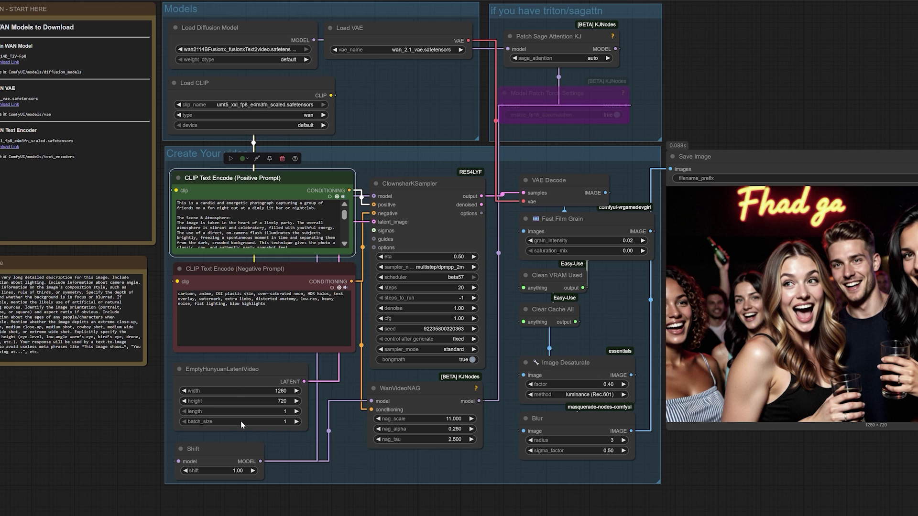
# Zoom in and out on the canvas and pan the latent size node and preview into view.
pyautogui.scroll(3, 233, 392)
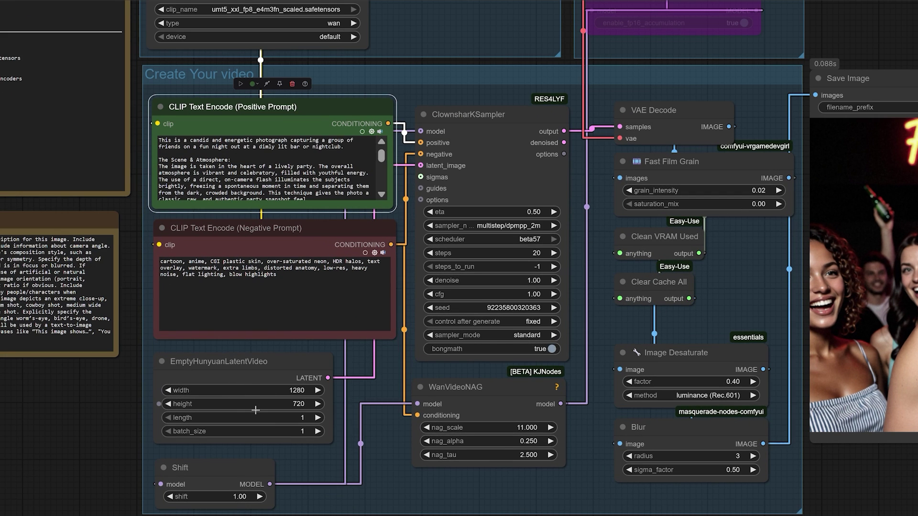
pyautogui.scroll(-2, 255, 410)
pyautogui.moveTo(772, 67); pyautogui.dragTo(722, 89)
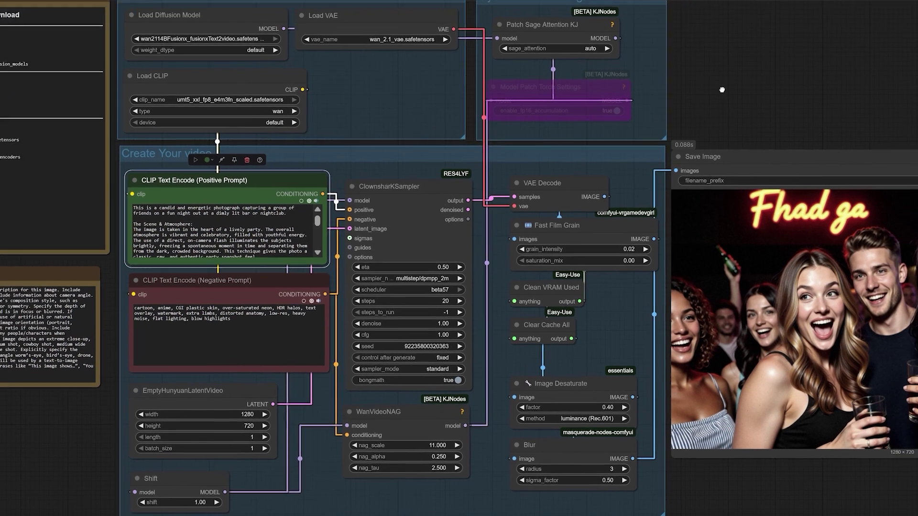
# Set the latent video size to 1920×1088 and queue a new render.
pyautogui.click(236, 418)
pyautogui.write('1920')
pyautogui.press('Return')
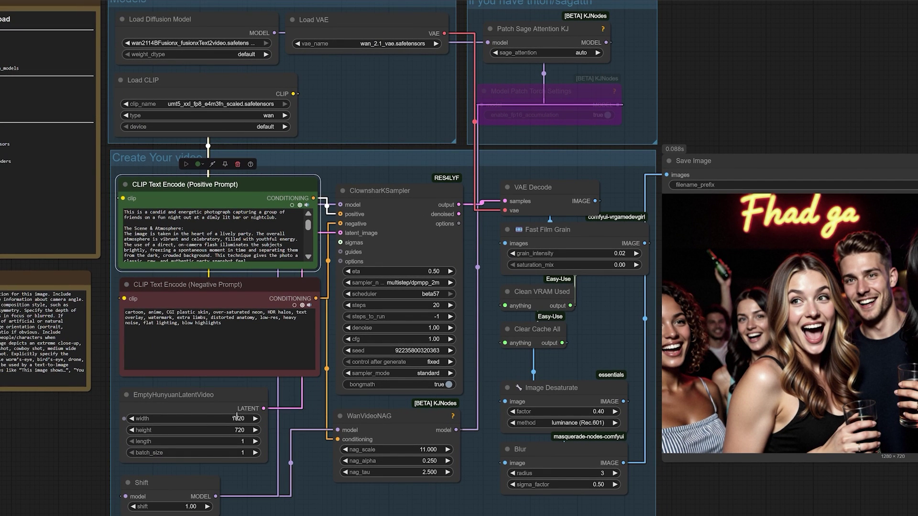
pyautogui.click(239, 430)
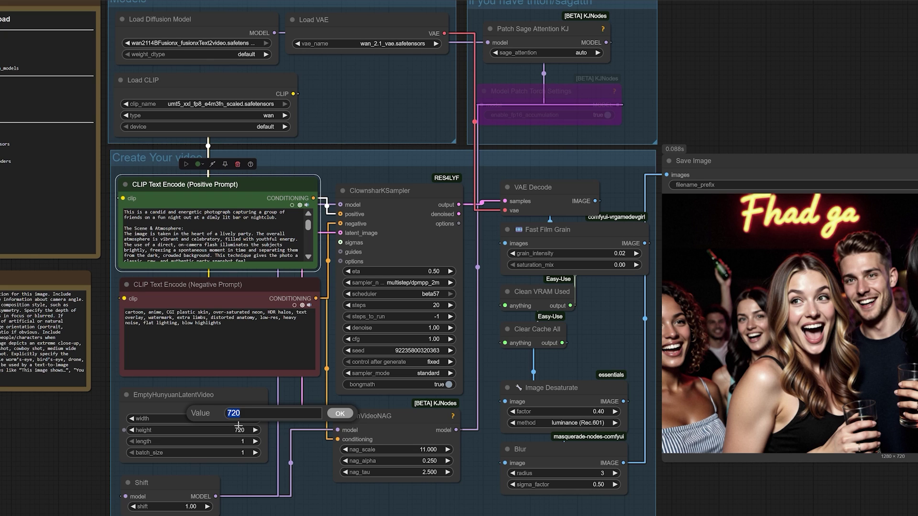
pyautogui.write('1088')
pyautogui.press('Return')
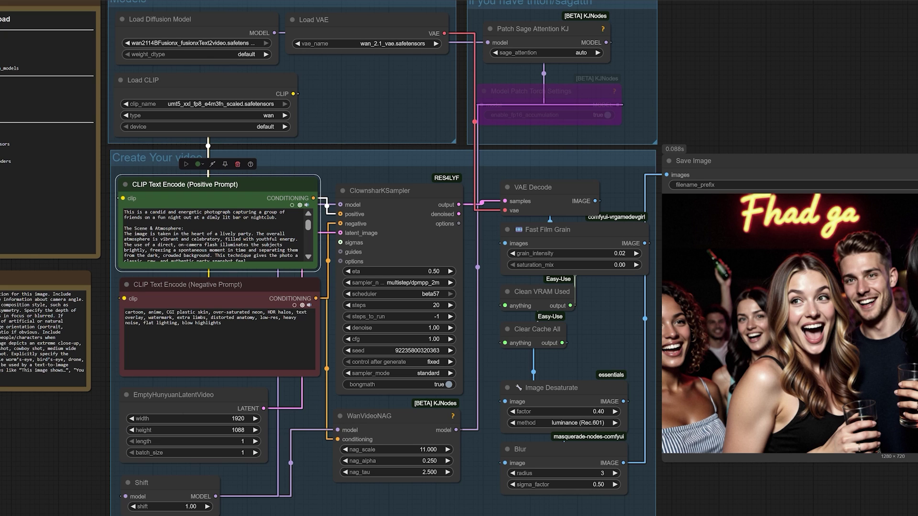
pyautogui.hotkey('ctrl', 'Return')
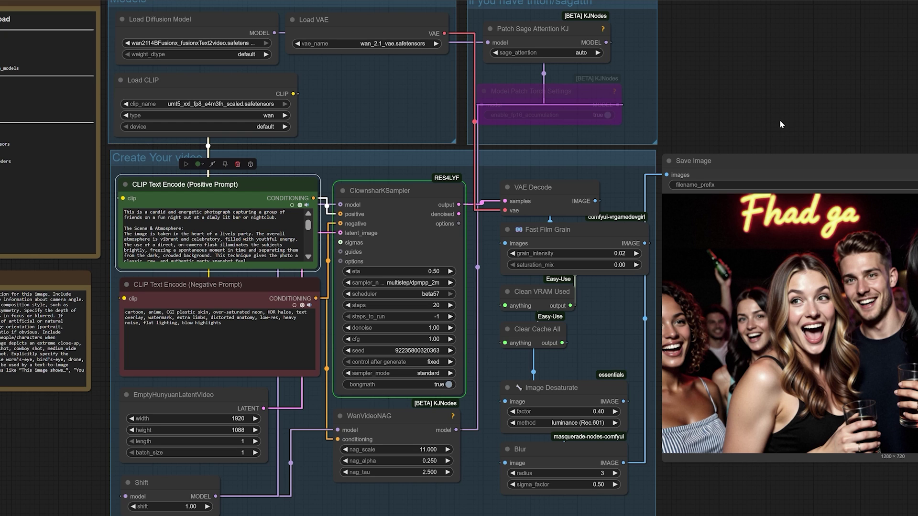
pyautogui.scroll(-2, 778, 116)
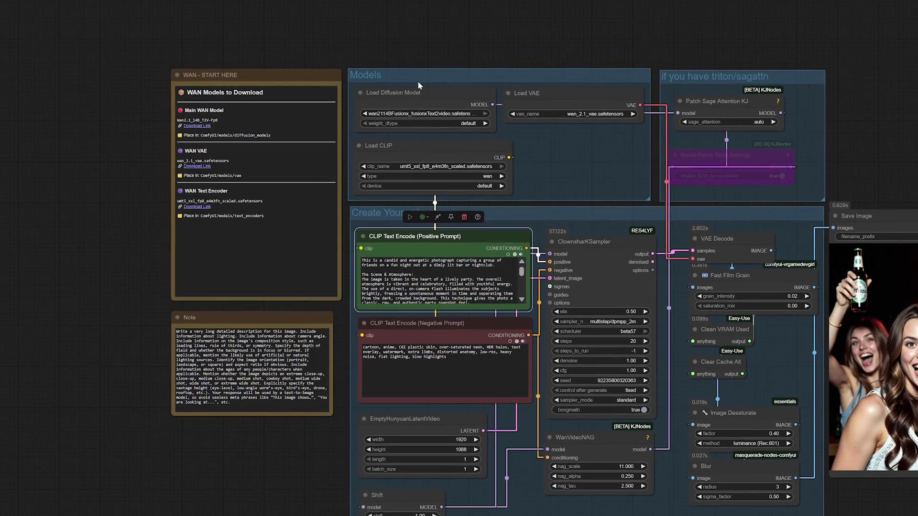
pyautogui.scroll(9, 418, 85)
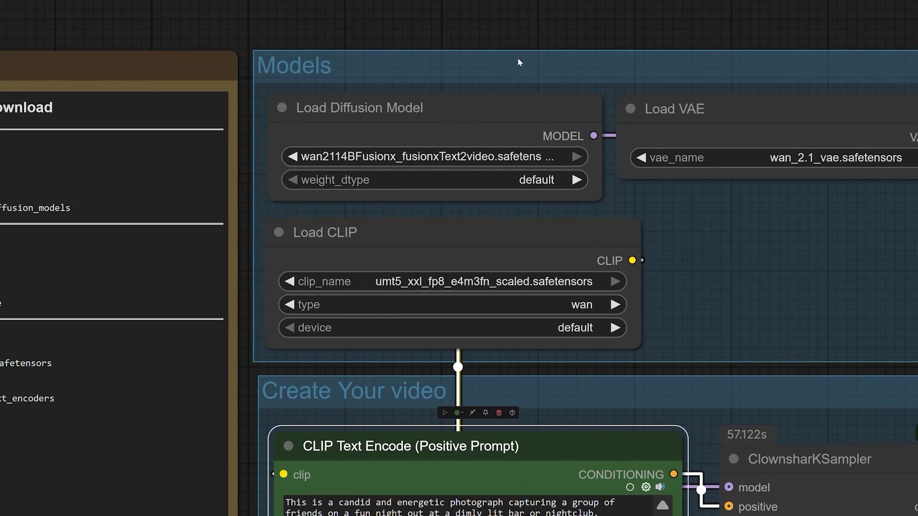
pyautogui.moveTo(556, 30); pyautogui.dragTo(463, 17)
pyautogui.scroll(1, 463, 17)
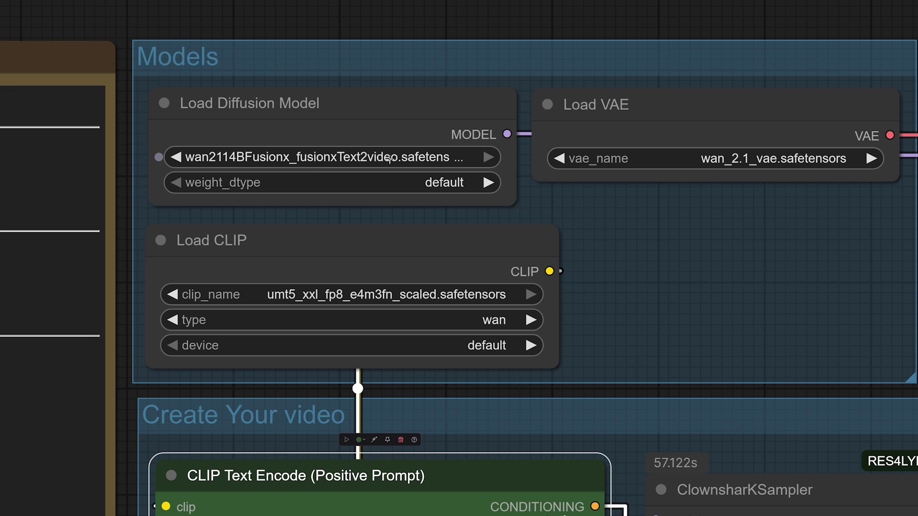
pyautogui.scroll(5, 378, 160)
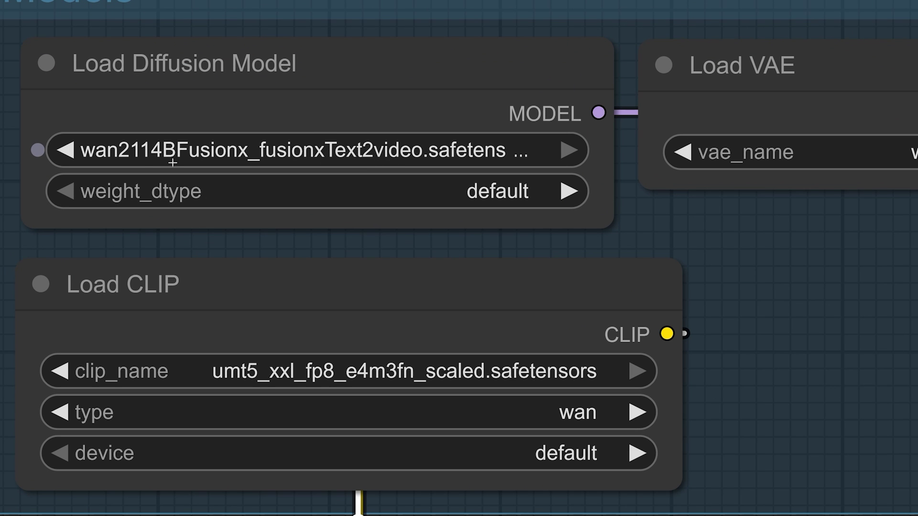
pyautogui.scroll(-4, 173, 163)
pyautogui.scroll(-3, 245, 98)
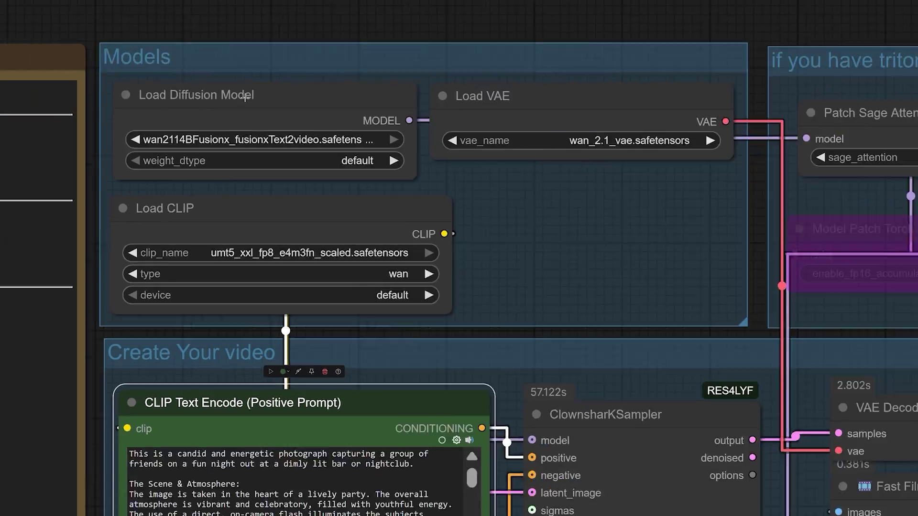
pyautogui.scroll(-7, 245, 97)
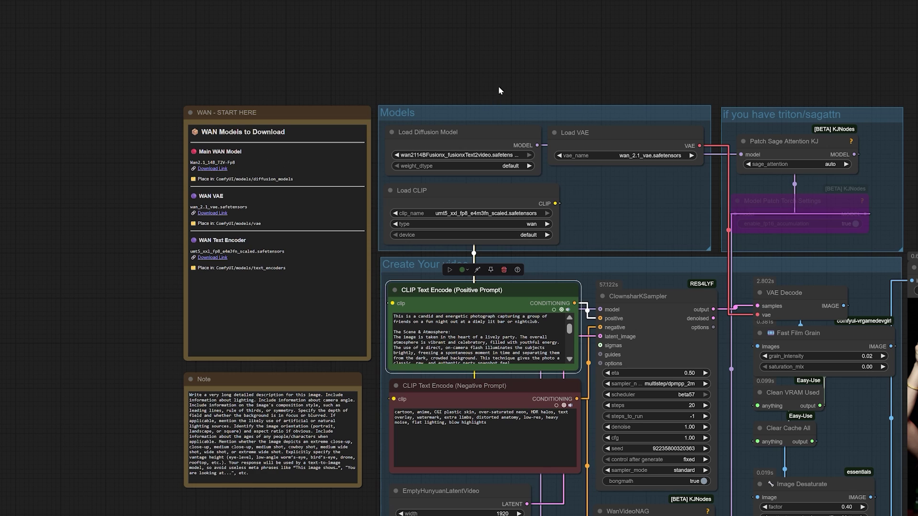
pyautogui.hscroll(1, 508, 98)
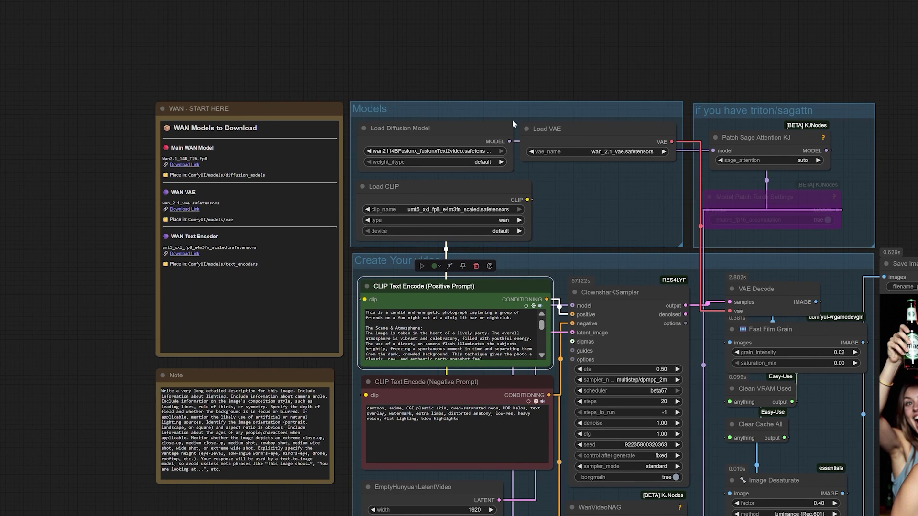
pyautogui.scroll(5, 544, 152)
pyautogui.scroll(1, 543, 152)
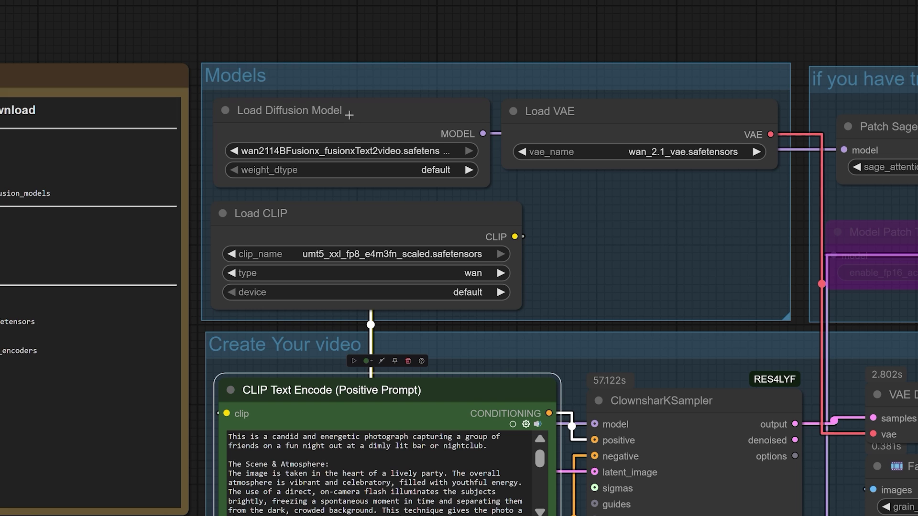
pyautogui.scroll(3, 349, 115)
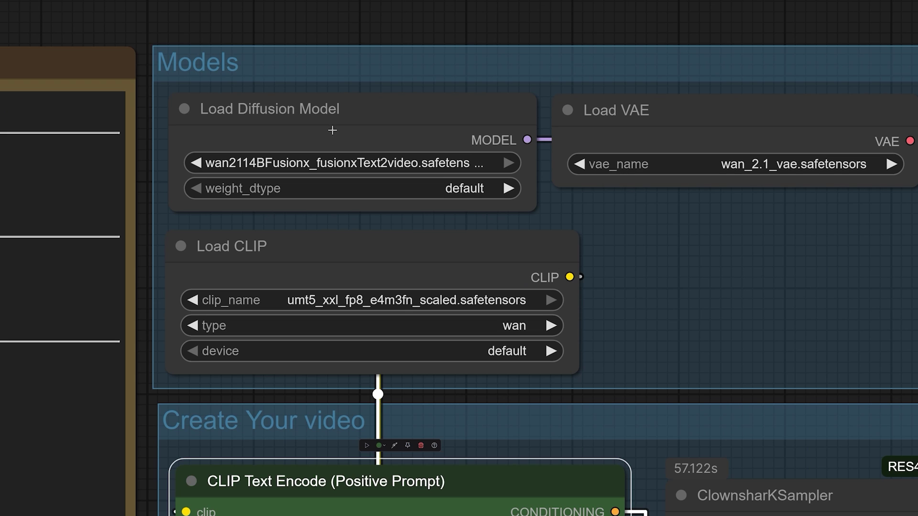
pyautogui.click(341, 250)
pyautogui.scroll(6, 368, 311)
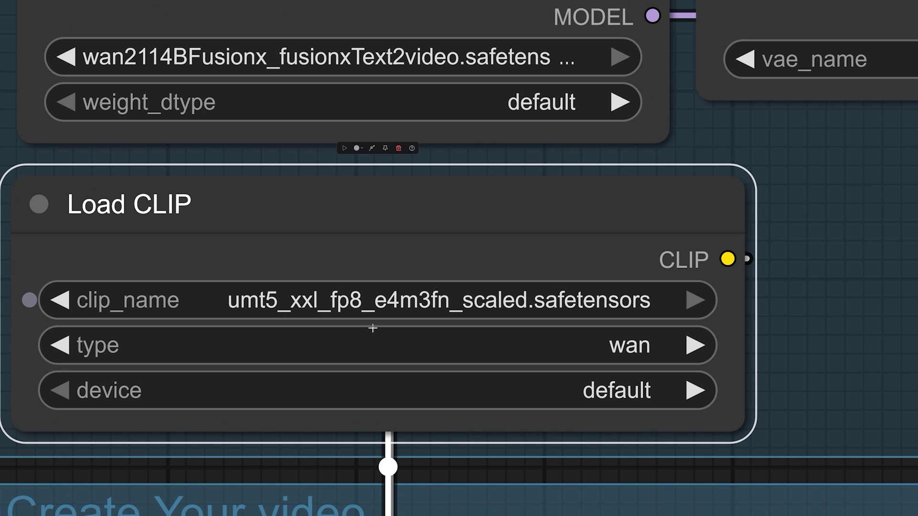
pyautogui.scroll(-4, 373, 323)
pyautogui.scroll(-1, 388, 327)
pyautogui.moveTo(811, 291); pyautogui.dragTo(506, 282)
pyautogui.scroll(4, 609, 155)
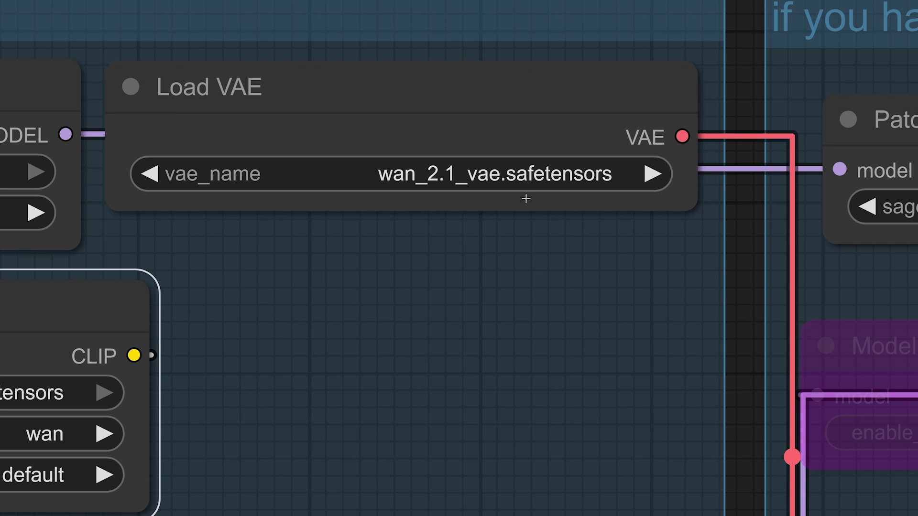
pyautogui.scroll(1, 526, 198)
pyautogui.scroll(-3, 526, 199)
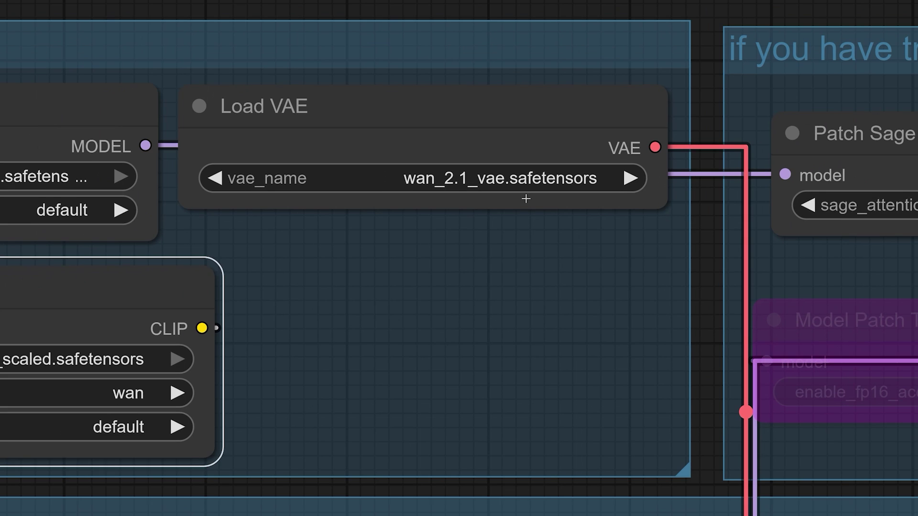
pyautogui.moveTo(387, 317); pyautogui.dragTo(662, 311)
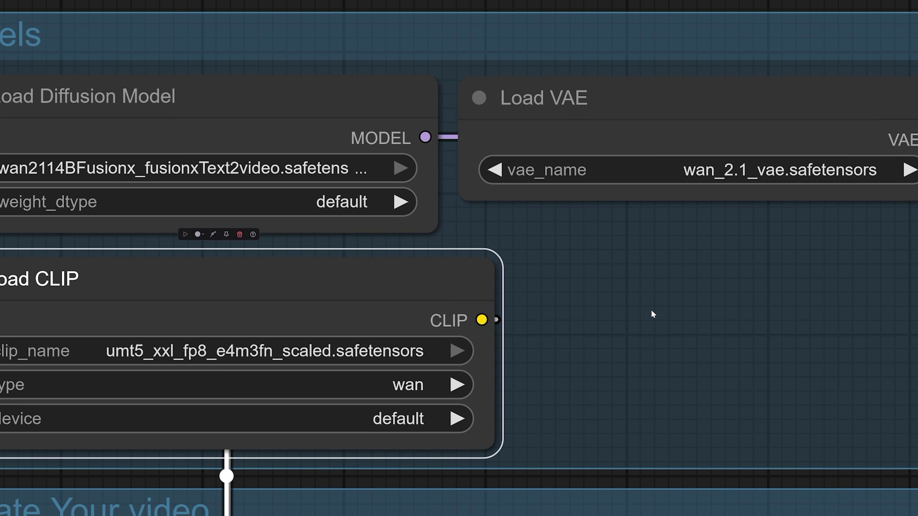
pyautogui.click(777, 109)
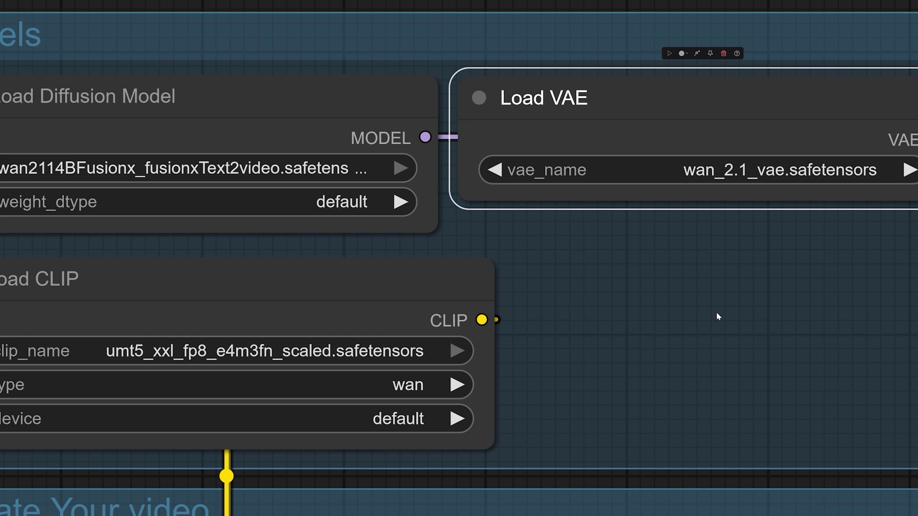
pyautogui.scroll(-4, 716, 312)
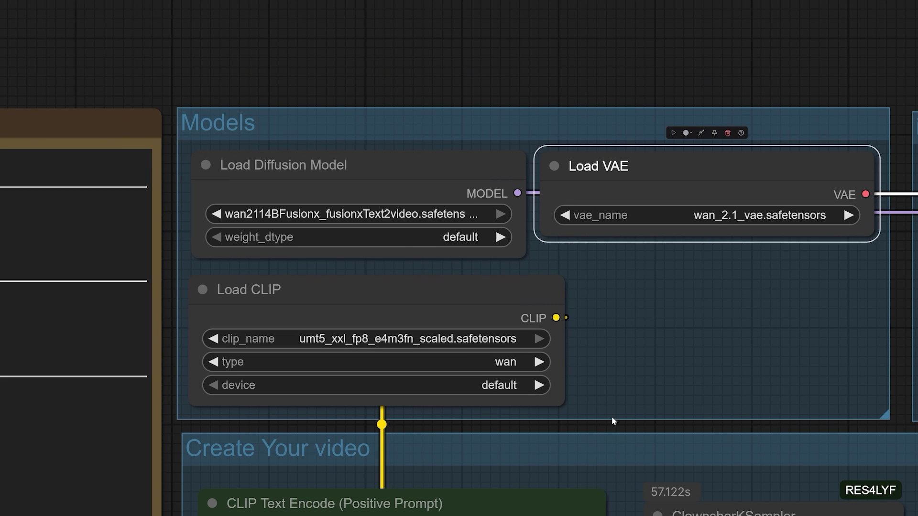
pyautogui.scroll(-4, 636, 303)
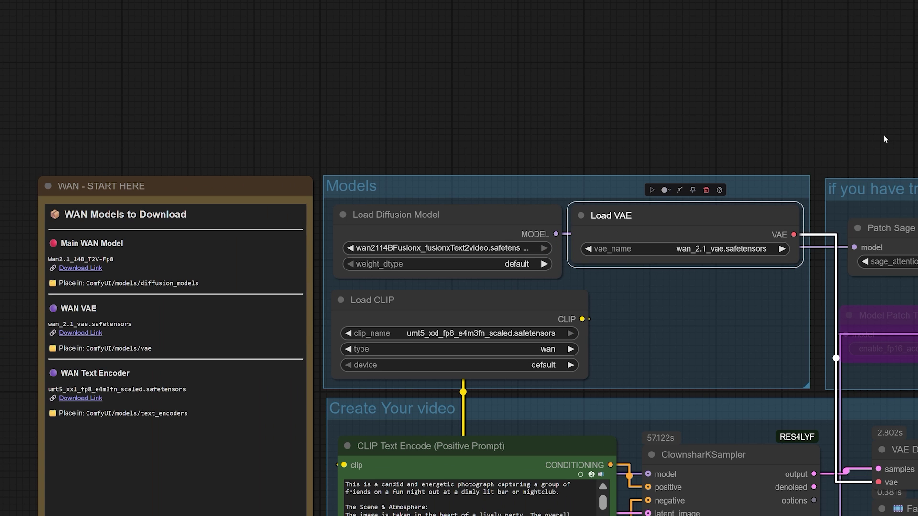
pyautogui.moveTo(893, 133); pyautogui.dragTo(585, 129)
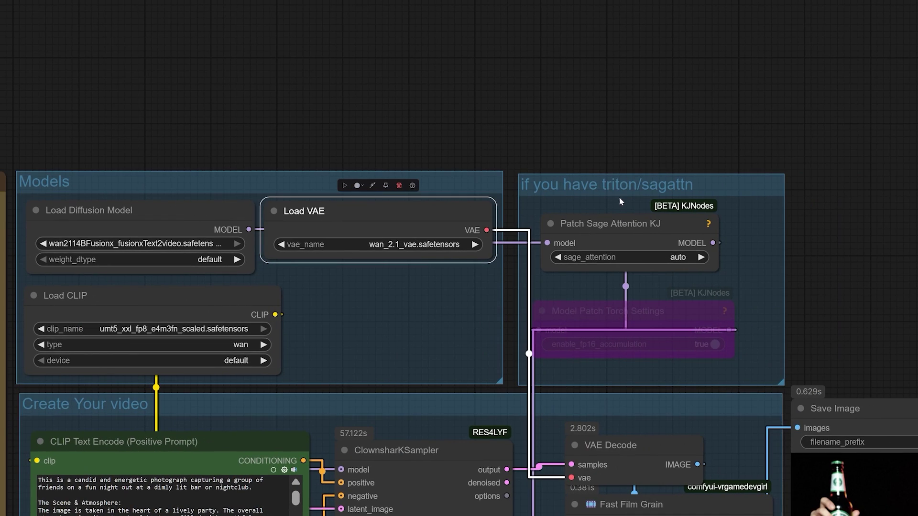
pyautogui.scroll(1, 654, 286)
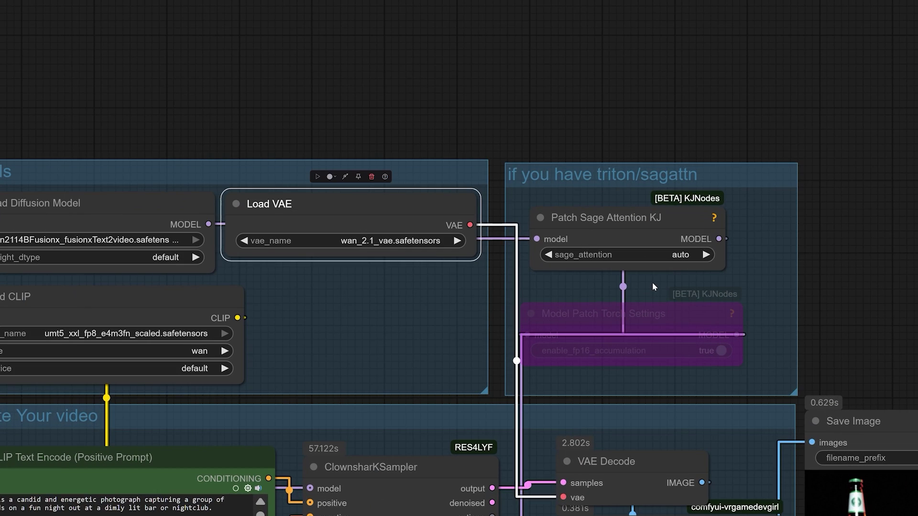
# Add a GGUF Loader node via the 'gguf load' search, shift it left, then delete it.
pyautogui.doubleClick(322, 311)
pyautogui.write('gguf')
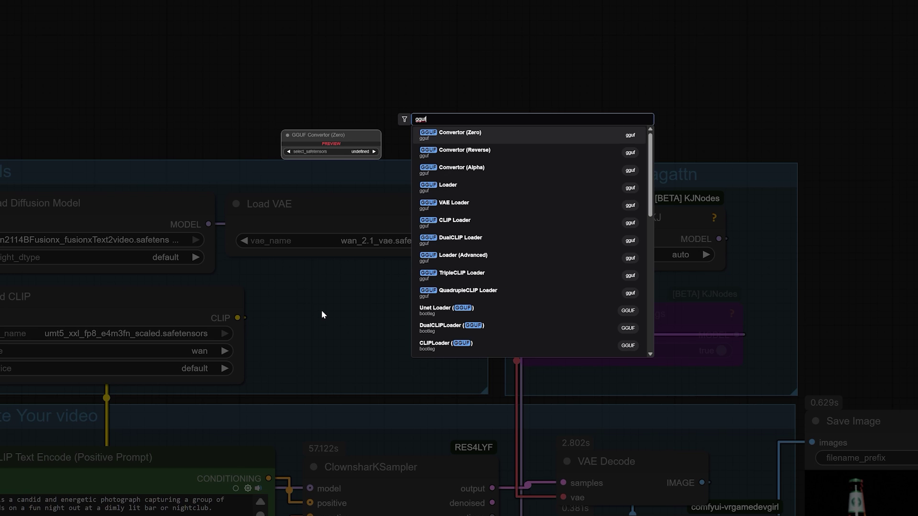
pyautogui.write(' load')
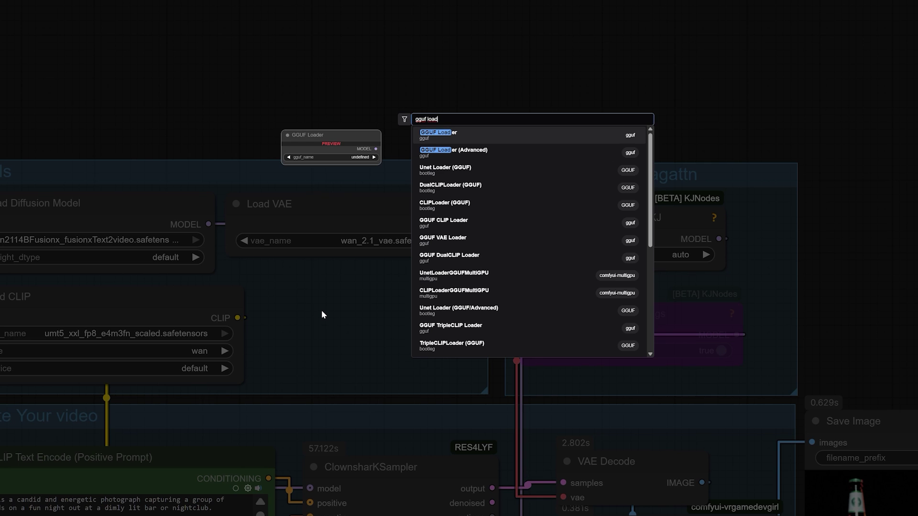
pyautogui.press('Return')
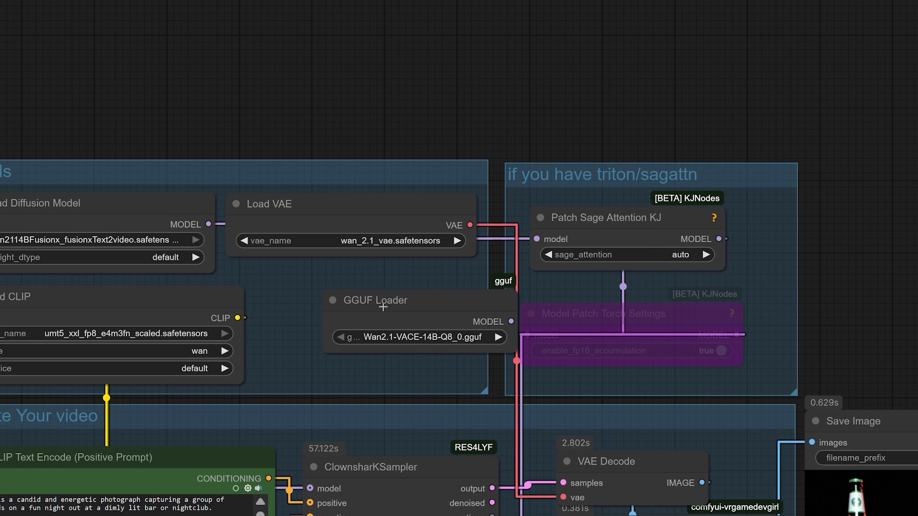
pyautogui.moveTo(382, 307); pyautogui.dragTo(338, 307)
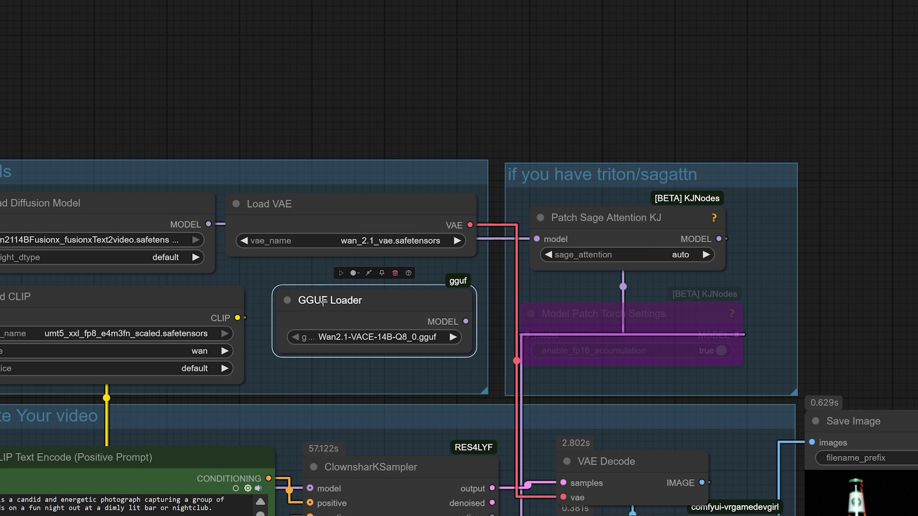
pyautogui.press('Delete')
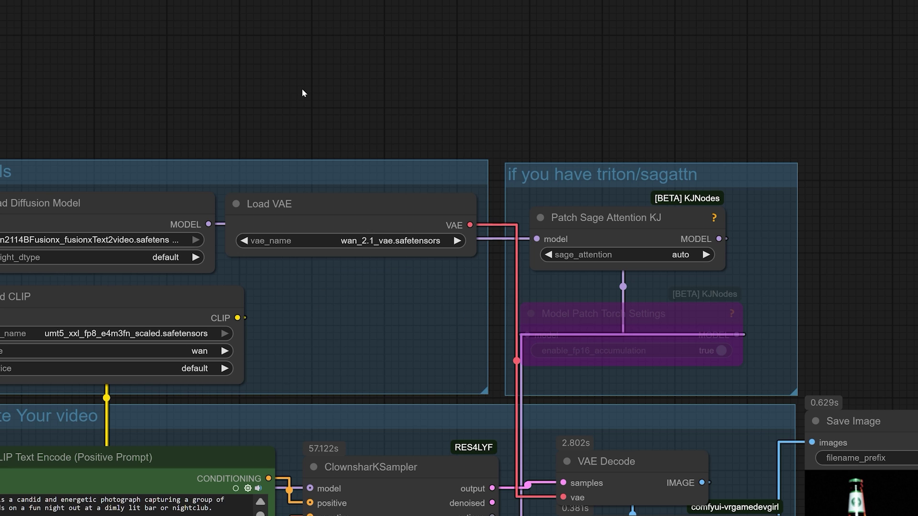
# Pan and zoom across the graph to inspect the prompt, latent video and WanVideoNAG nodes.
pyautogui.moveTo(284, 103); pyautogui.dragTo(288, 101)
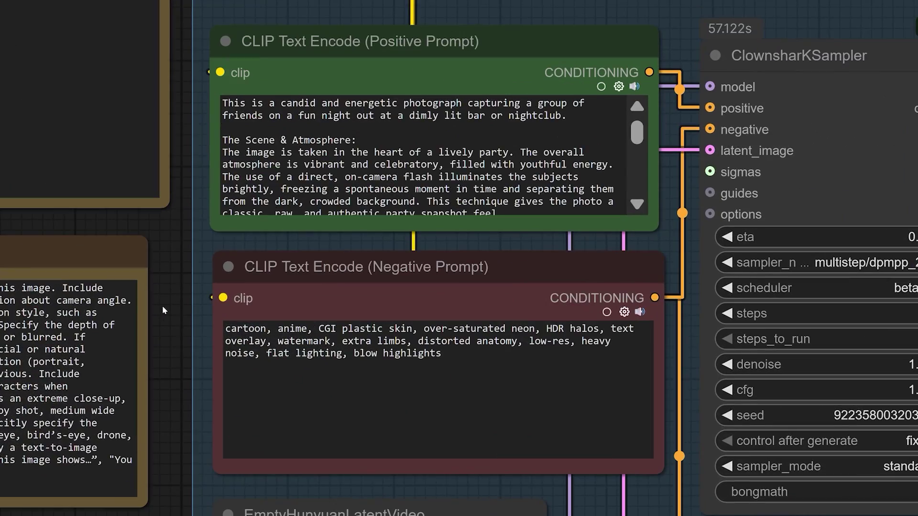
pyautogui.moveTo(162, 310); pyautogui.dragTo(64, 328)
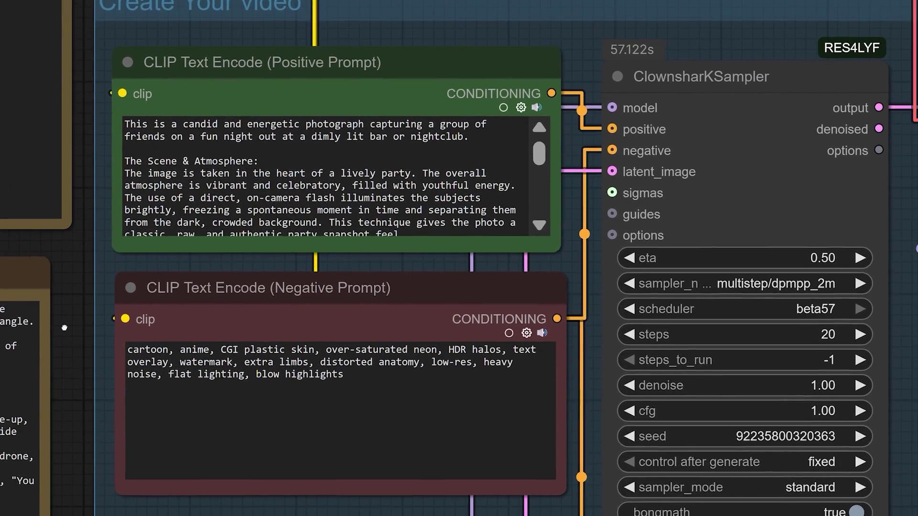
pyautogui.scroll(-1, 64, 326)
pyautogui.moveTo(70, 383); pyautogui.dragTo(102, 80)
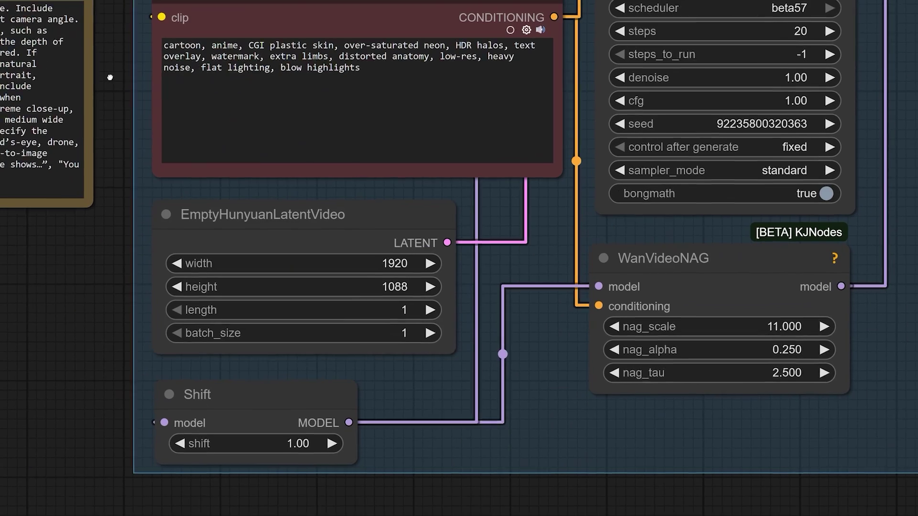
pyautogui.scroll(7, 713, 274)
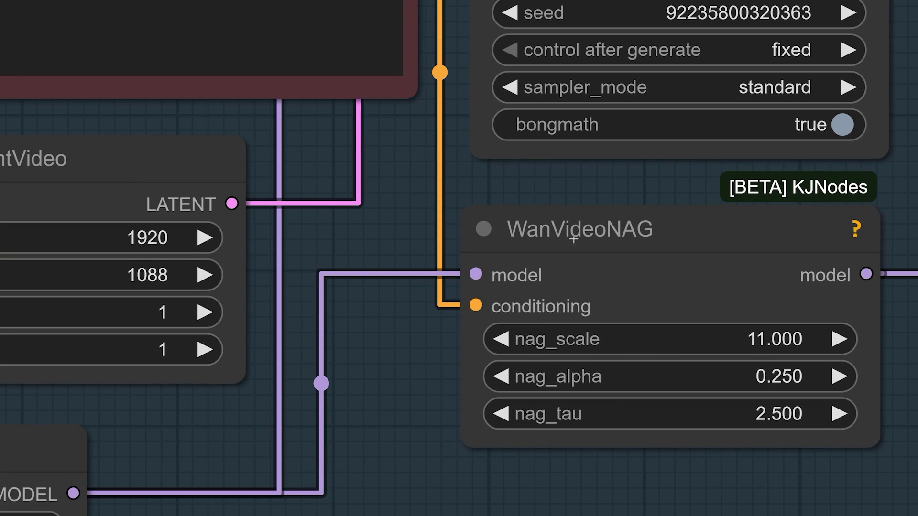
pyautogui.moveTo(632, 239)
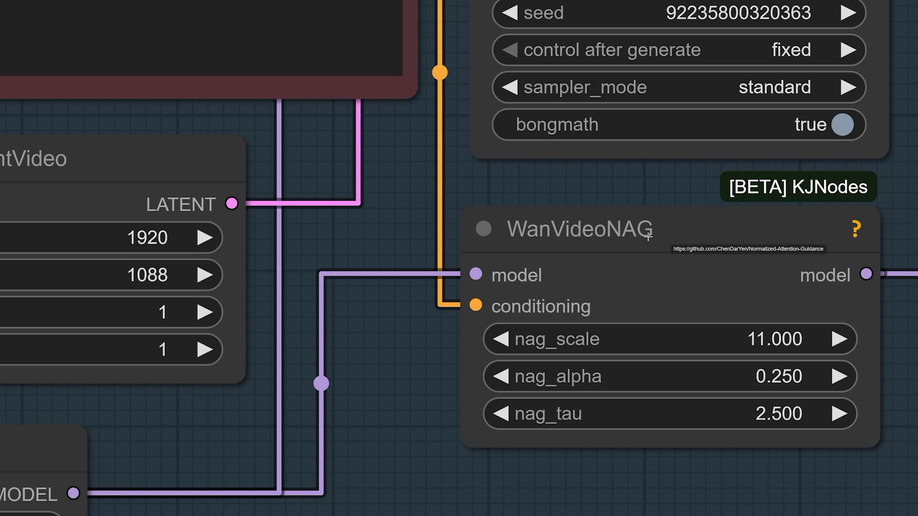
pyautogui.scroll(-1, 647, 236)
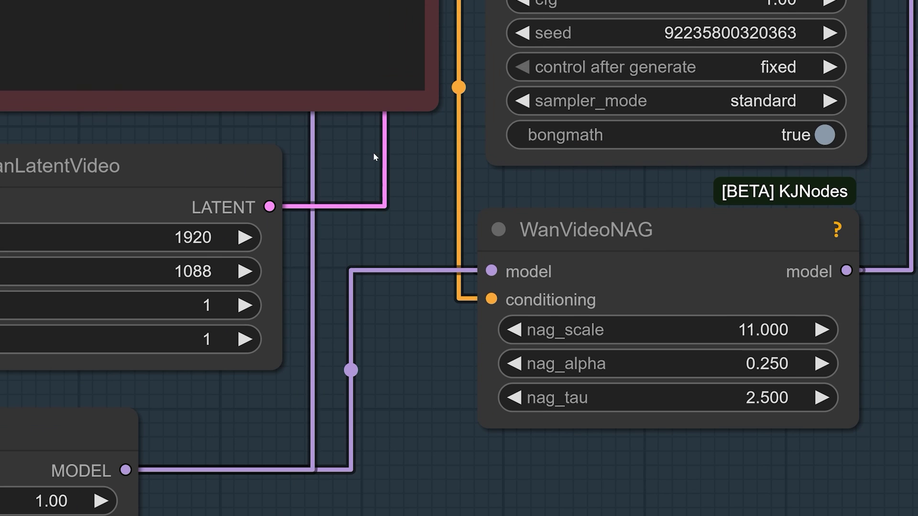
pyautogui.scroll(-4, 373, 152)
pyautogui.moveTo(400, 162); pyautogui.dragTo(420, 400)
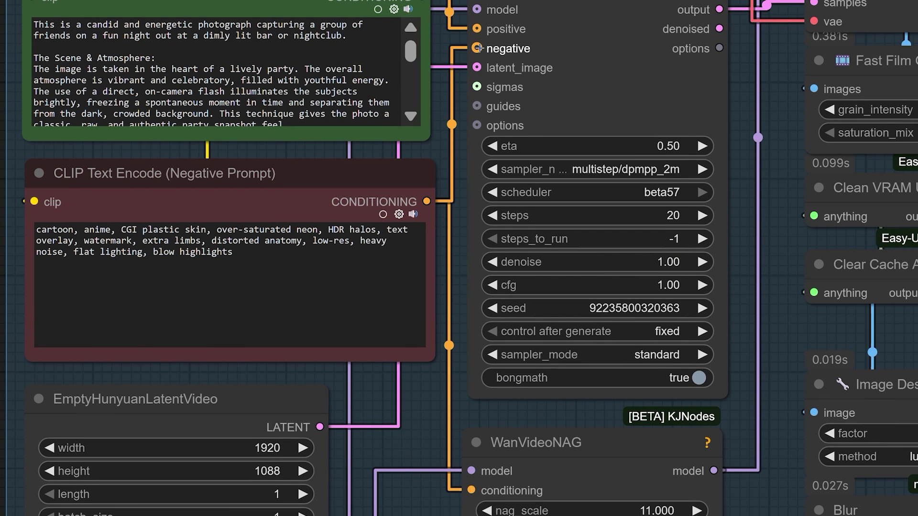
pyautogui.moveTo(257, 267); pyautogui.dragTo(45, 219)
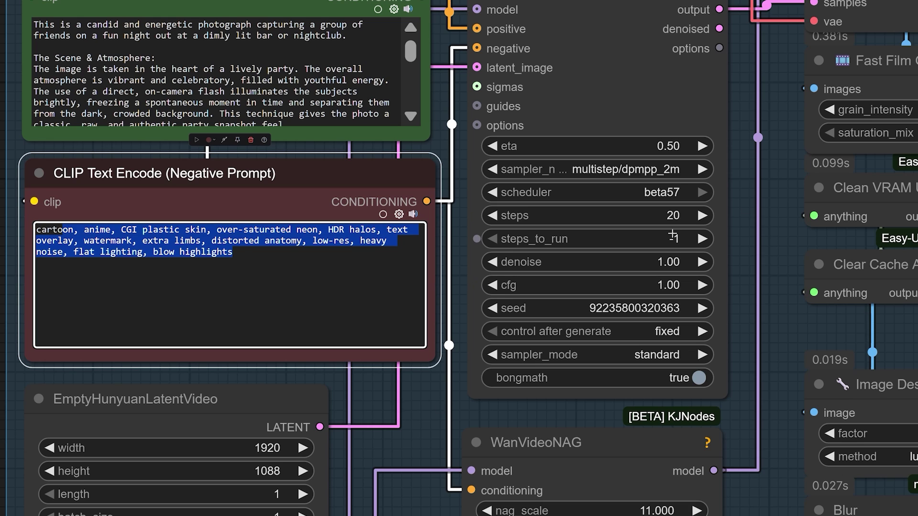
pyautogui.click(414, 410)
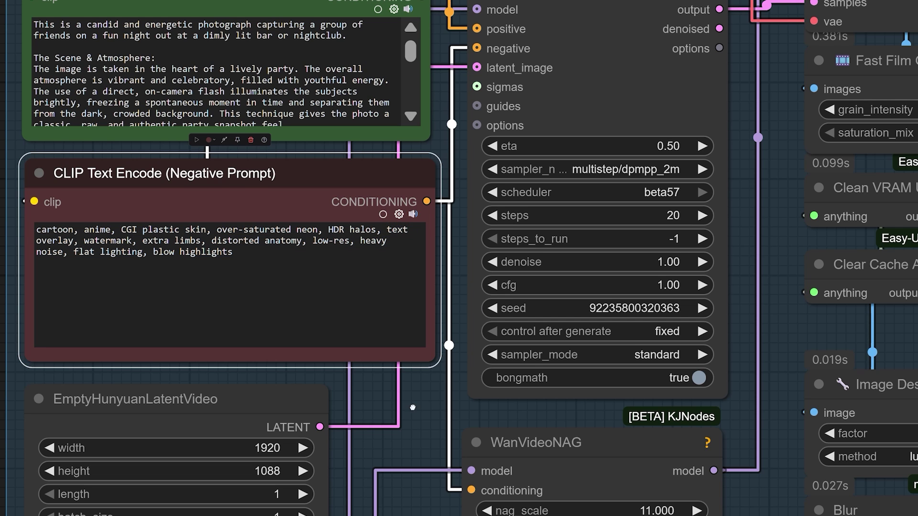
pyautogui.scroll(-2, 678, 261)
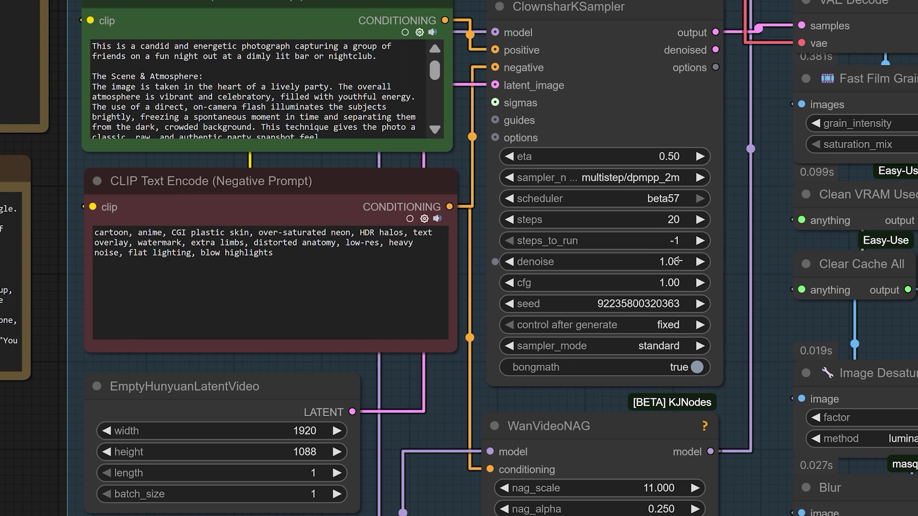
pyautogui.scroll(4, 672, 60)
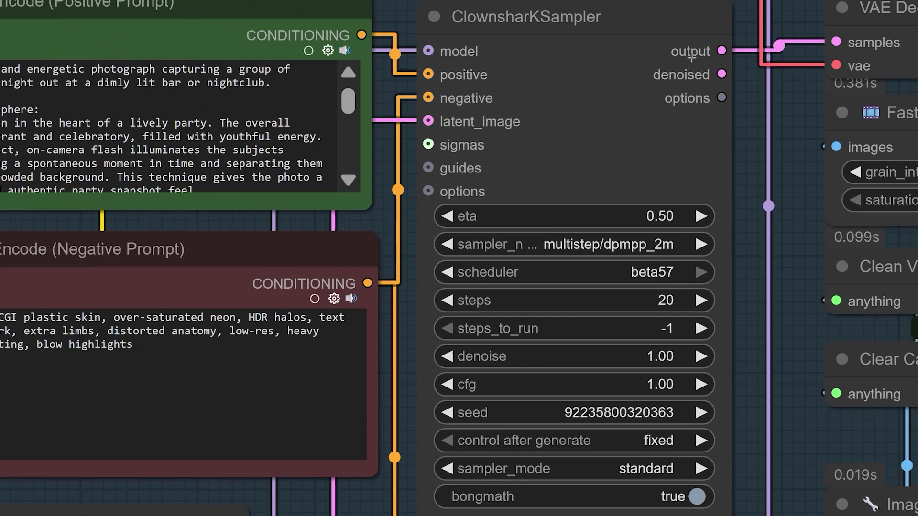
pyautogui.moveTo(751, 115); pyautogui.dragTo(710, 150)
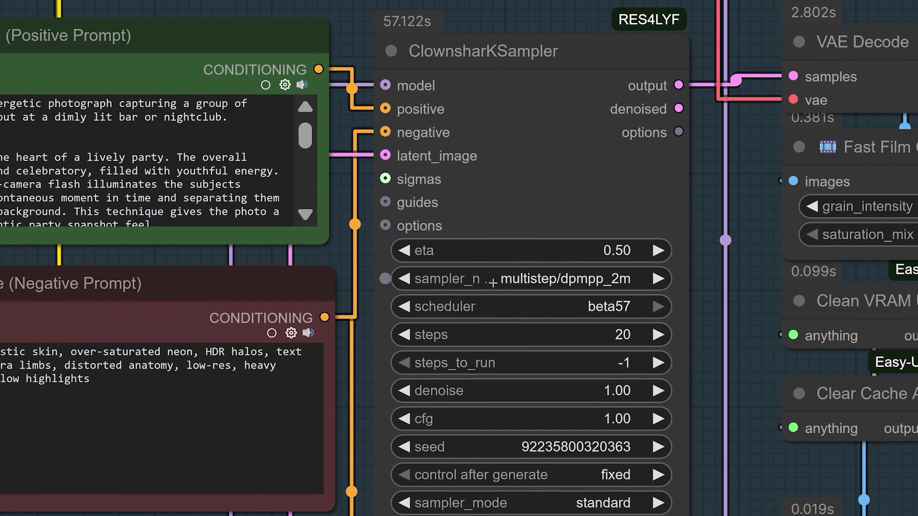
pyautogui.click(534, 280)
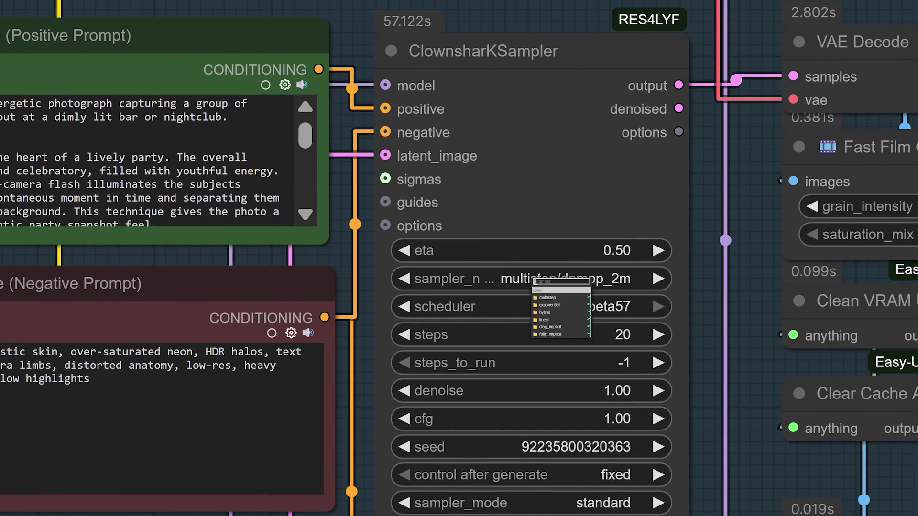
pyautogui.click(556, 299)
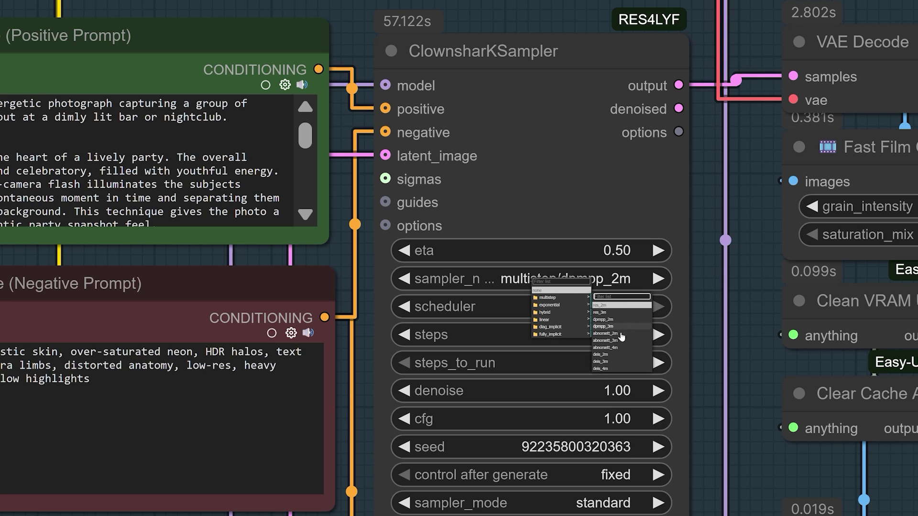
pyautogui.click(555, 306)
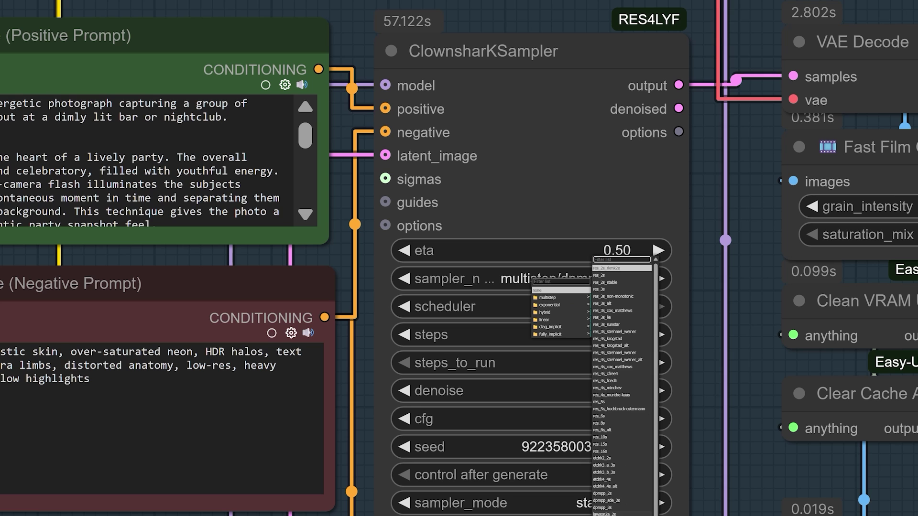
pyautogui.click(545, 312)
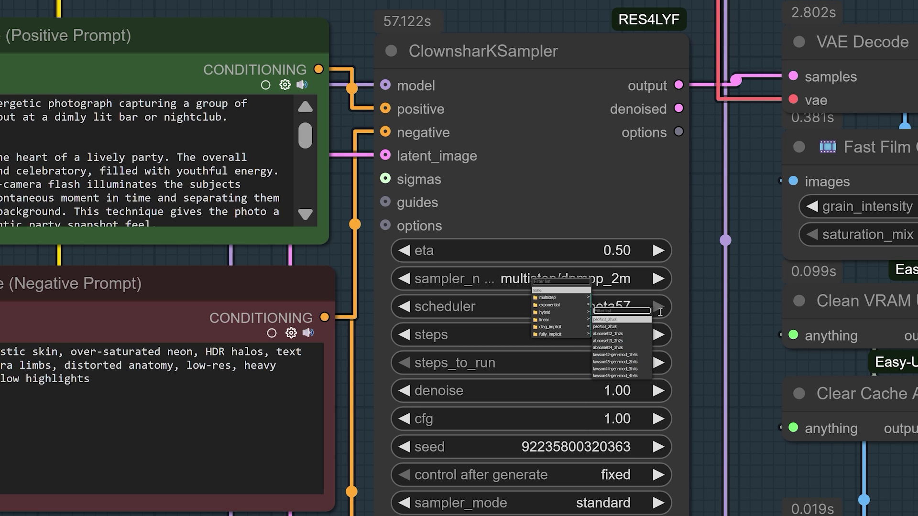
pyautogui.scroll(-8, 736, 291)
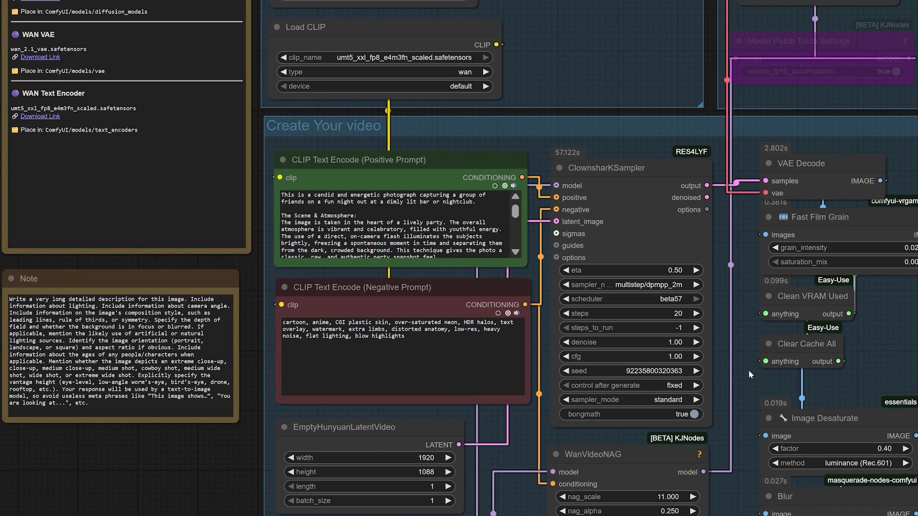
pyautogui.moveTo(749, 374); pyautogui.dragTo(718, 289)
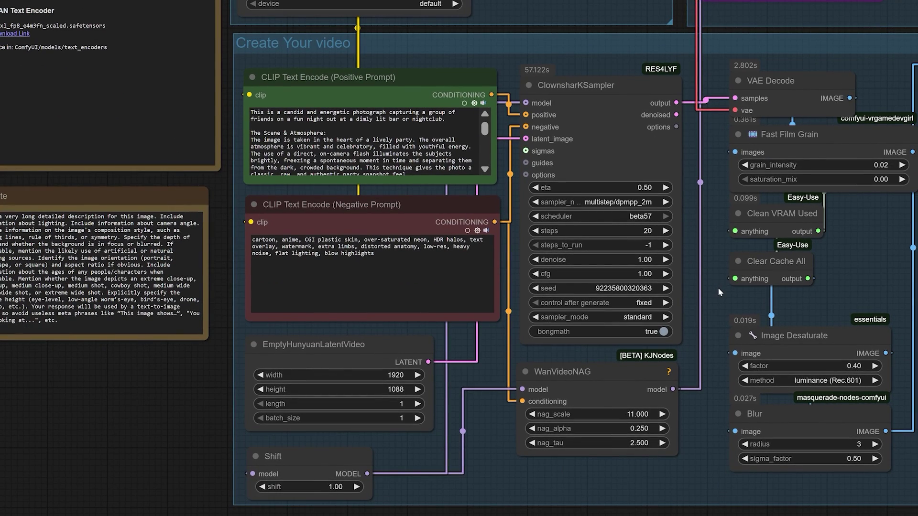
pyautogui.scroll(-2, 718, 288)
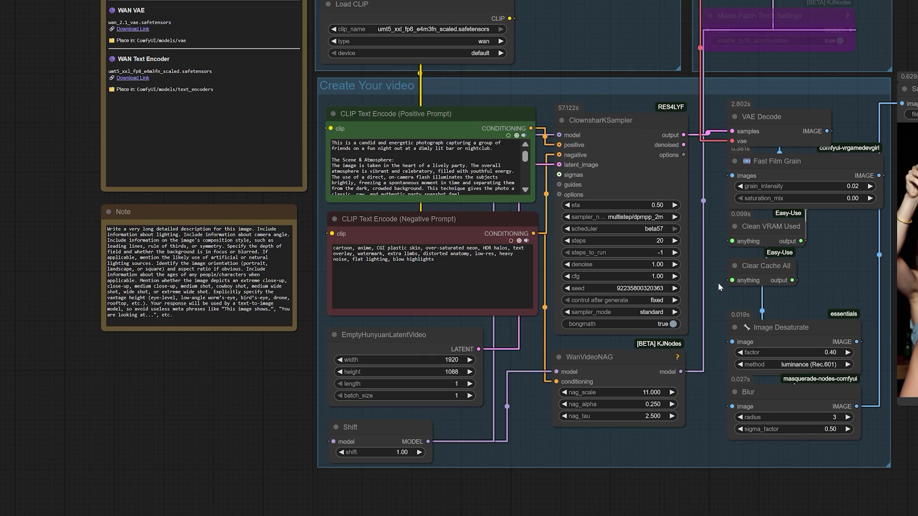
pyautogui.moveTo(910, 29); pyautogui.dragTo(726, 70)
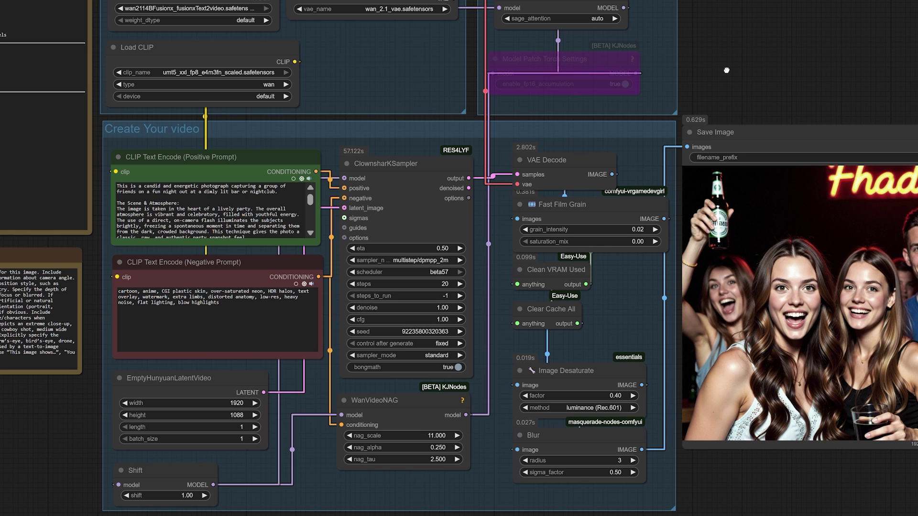
pyautogui.moveTo(744, 76); pyautogui.dragTo(670, 85)
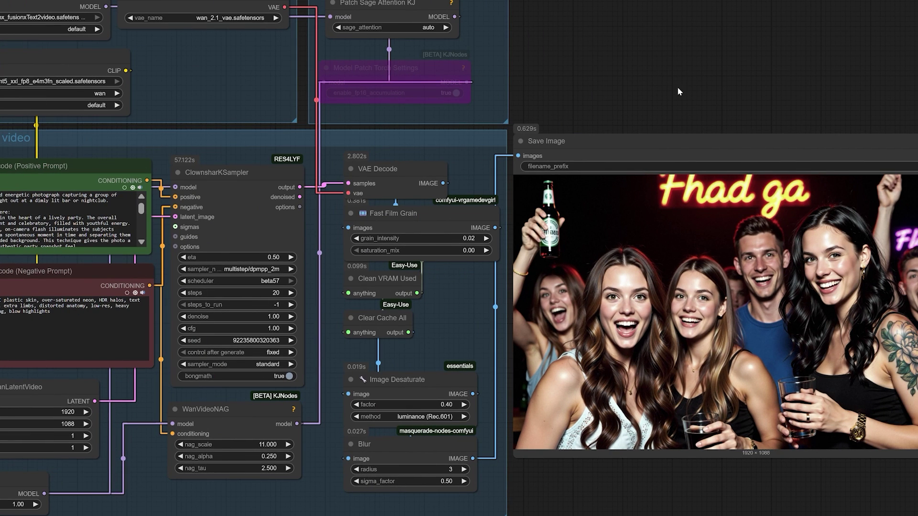
pyautogui.click(277, 292)
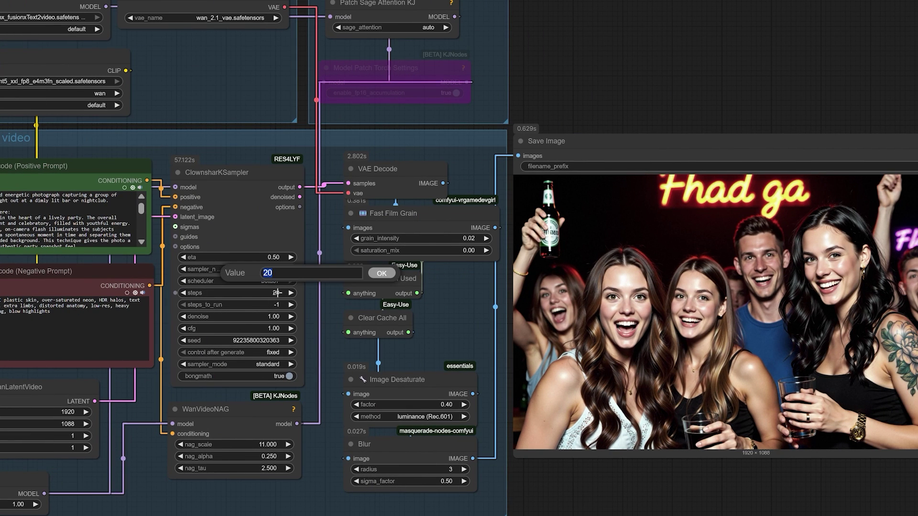
pyautogui.click(382, 274)
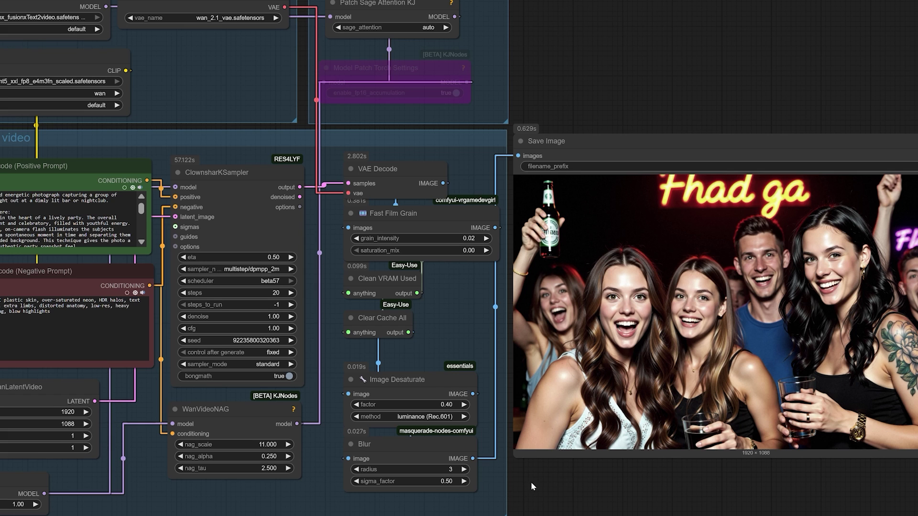
pyautogui.moveTo(530, 486); pyautogui.dragTo(569, 491)
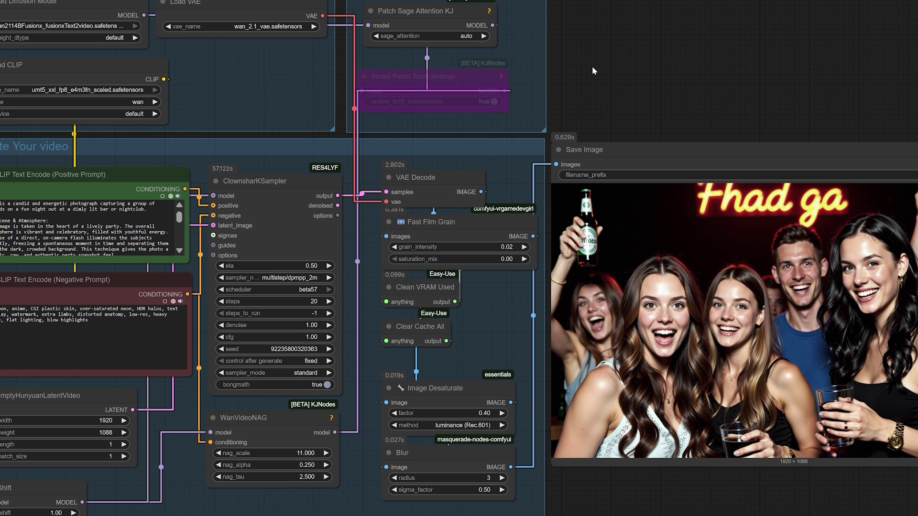
pyautogui.moveTo(595, 62); pyautogui.dragTo(638, 98)
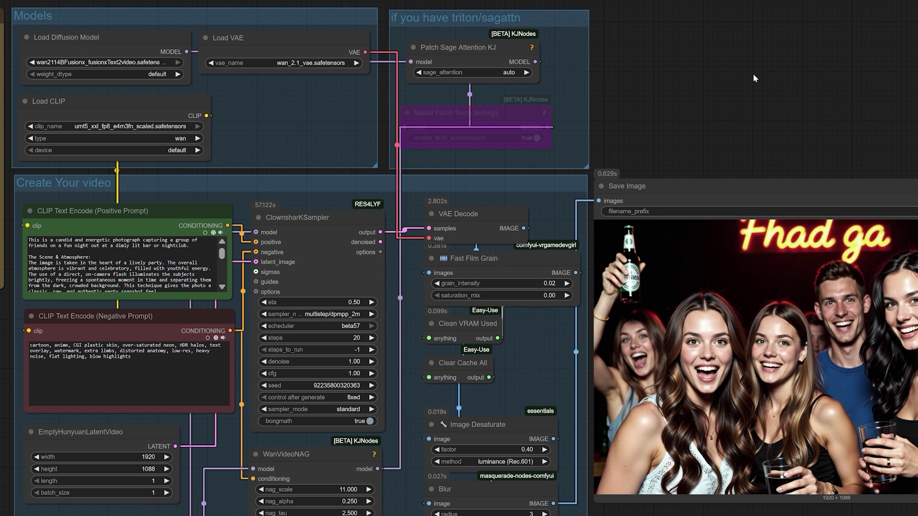
# Add a GGUF Loader node from the 'GGUF load' search, then delete it again.
pyautogui.doubleClick(281, 111)
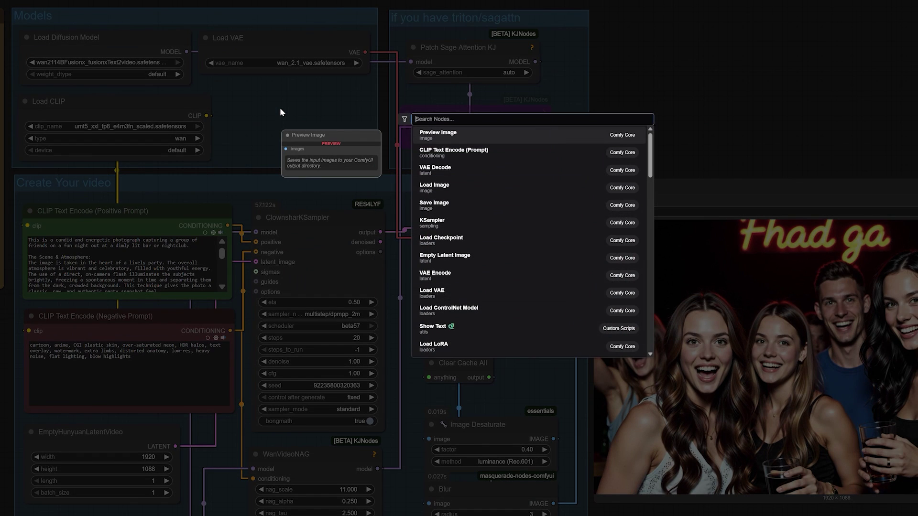
pyautogui.write('GGUF')
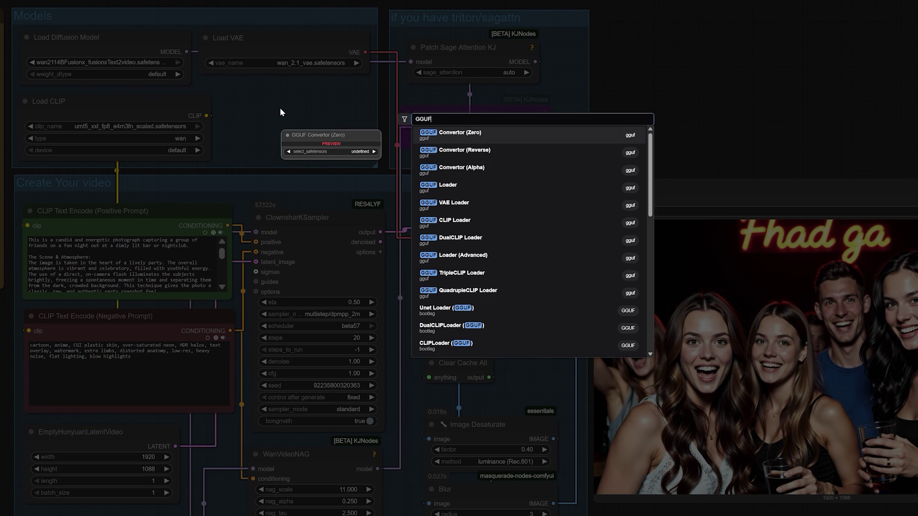
pyautogui.write(' load')
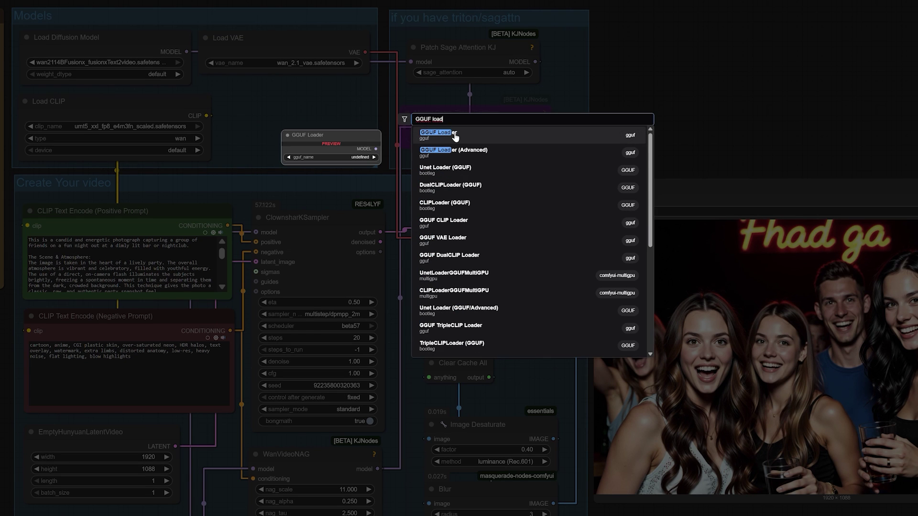
pyautogui.click(438, 134)
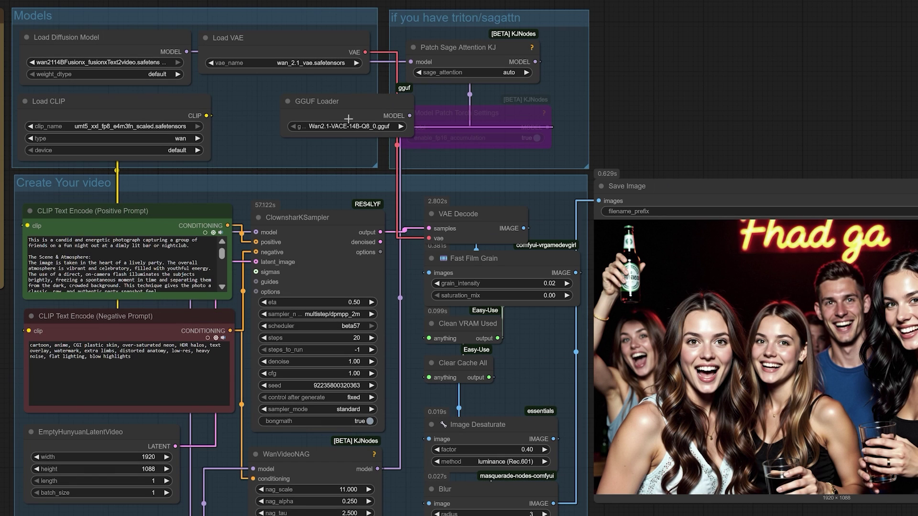
pyautogui.moveTo(300, 110); pyautogui.dragTo(296, 111)
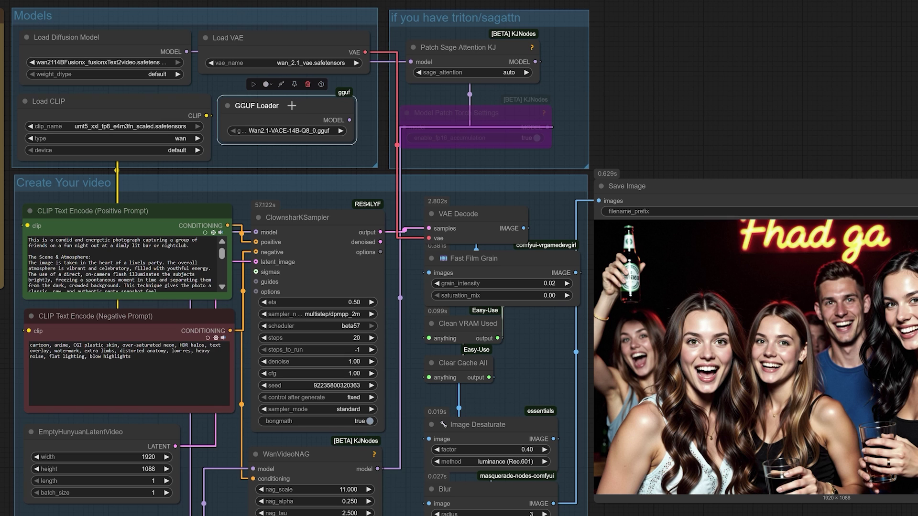
pyautogui.press('Delete')
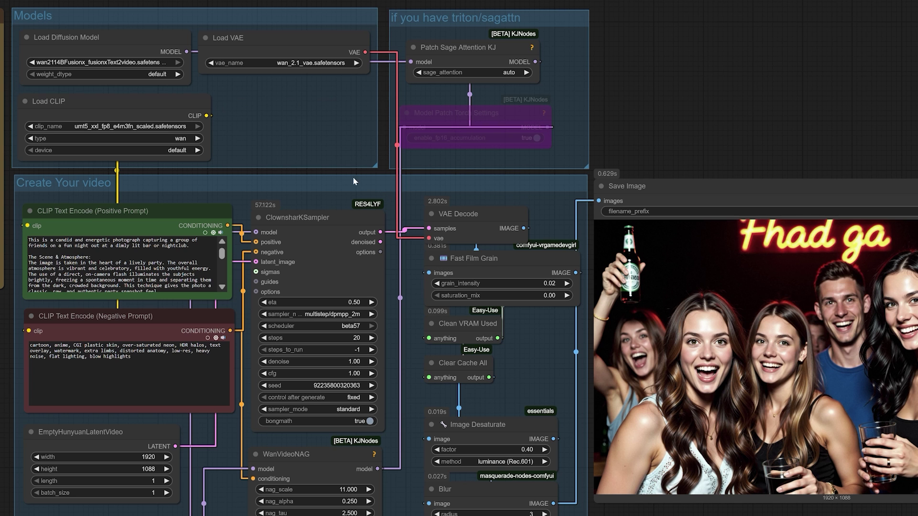
# Add a GGUF CLIP Loader via 'clip gguf' and place it beside Load CLIP in Models.
pyautogui.doubleClick(286, 117)
pyautogui.write('c')
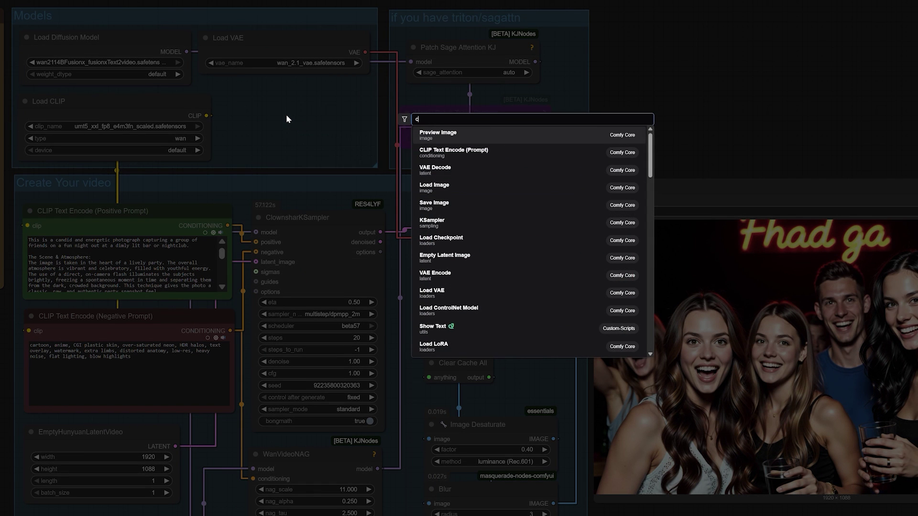
pyautogui.write('lip gguf')
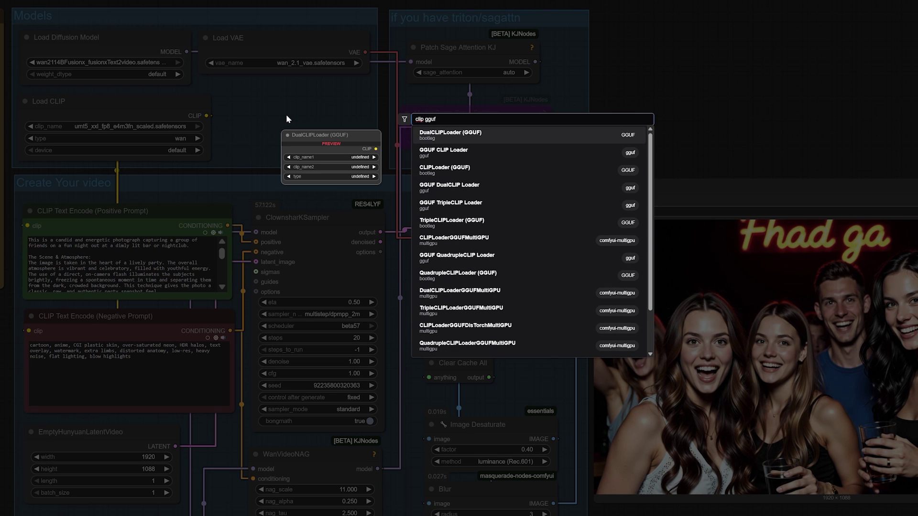
pyautogui.press('Down')
pyautogui.press('Return')
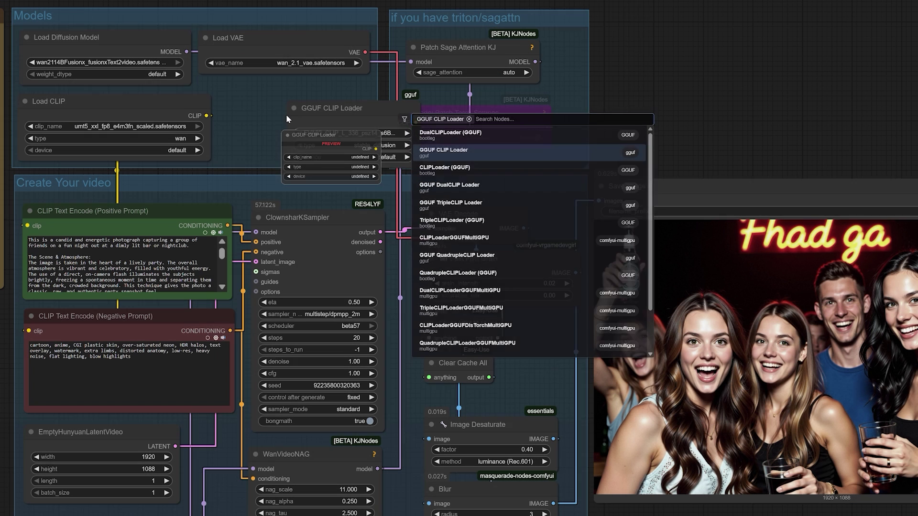
pyautogui.moveTo(358, 122); pyautogui.dragTo(305, 116)
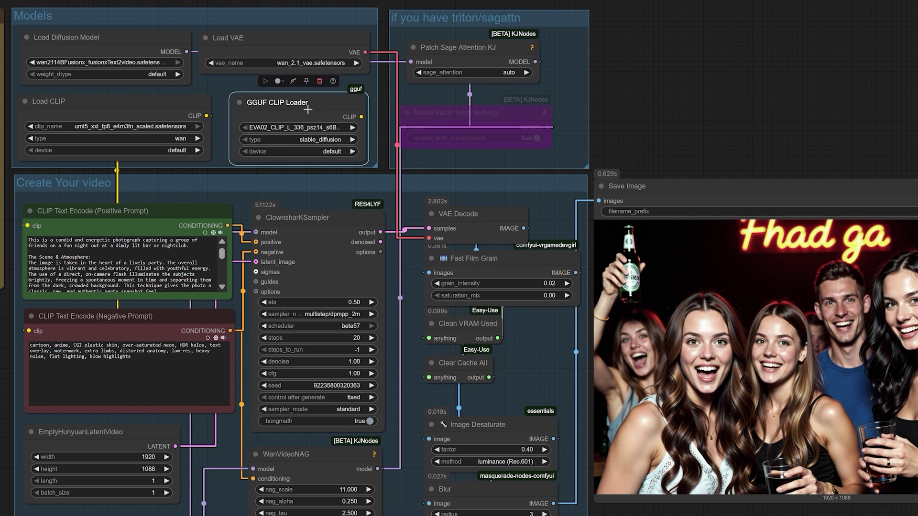
pyautogui.click(220, 115)
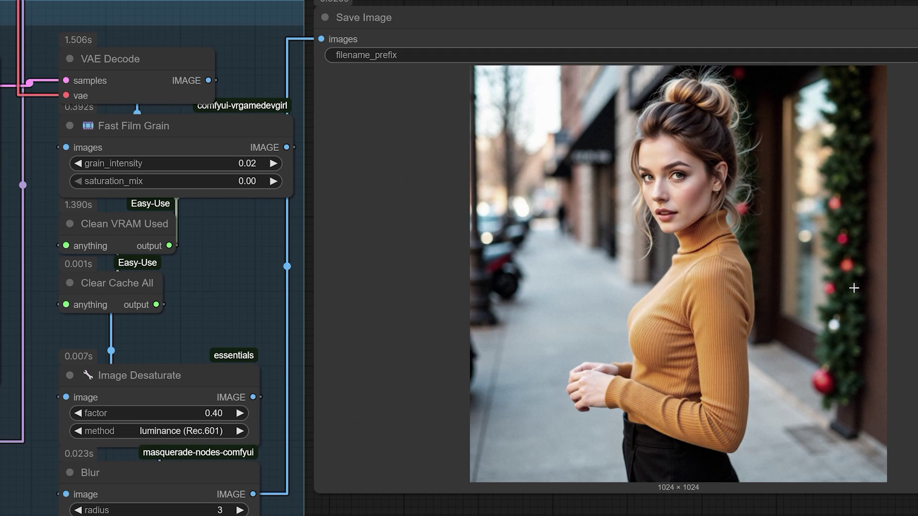
pyautogui.scroll(1, 854, 288)
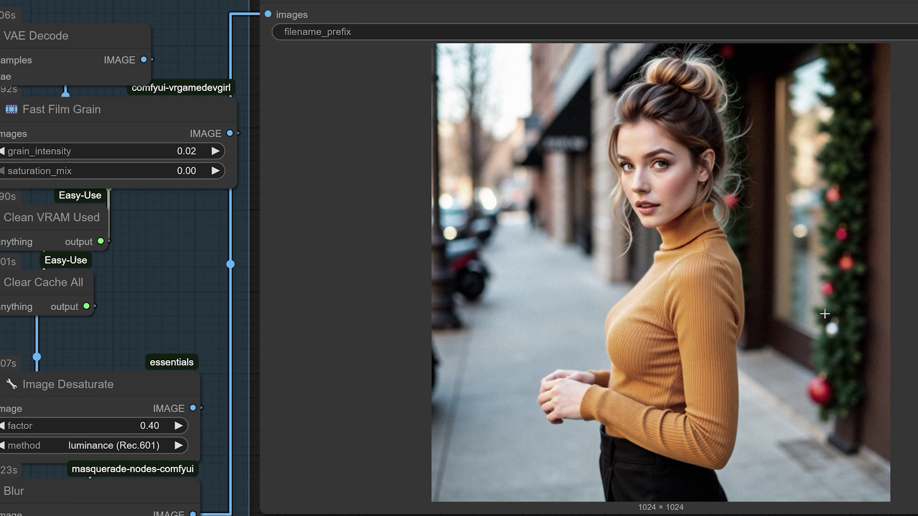
pyautogui.scroll(1, 824, 314)
pyautogui.scroll(-4, 824, 314)
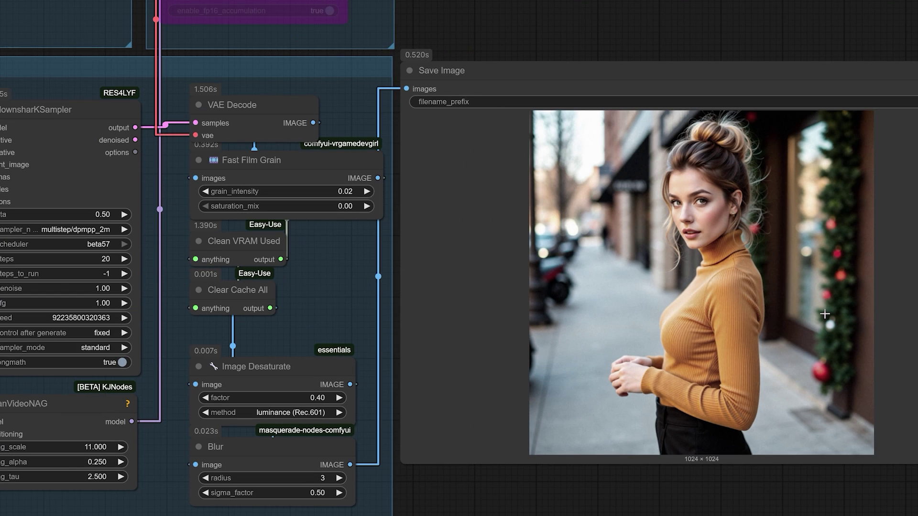
pyautogui.scroll(-2, 824, 314)
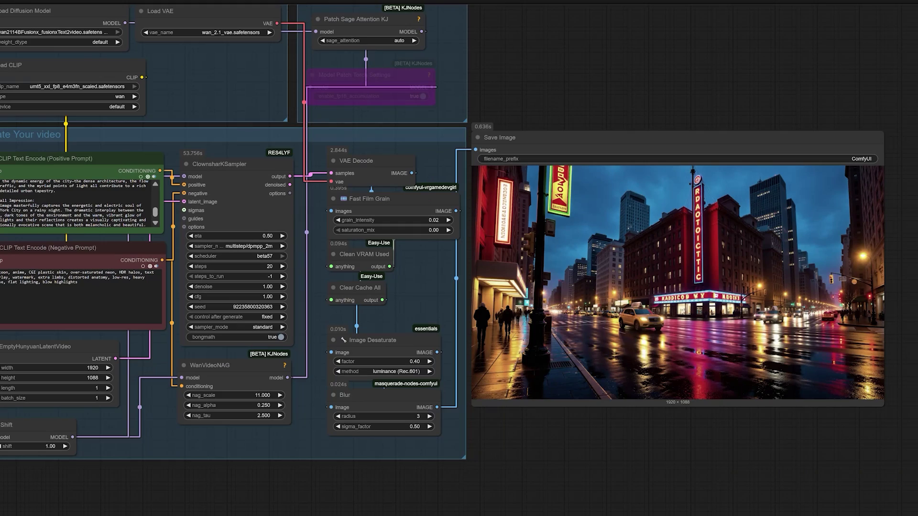
pyautogui.scroll(4, 822, 285)
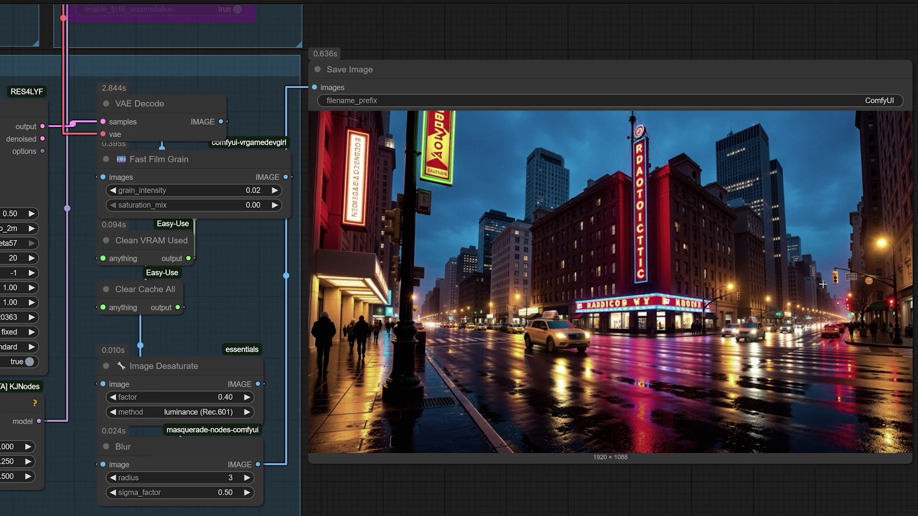
pyautogui.scroll(1, 822, 285)
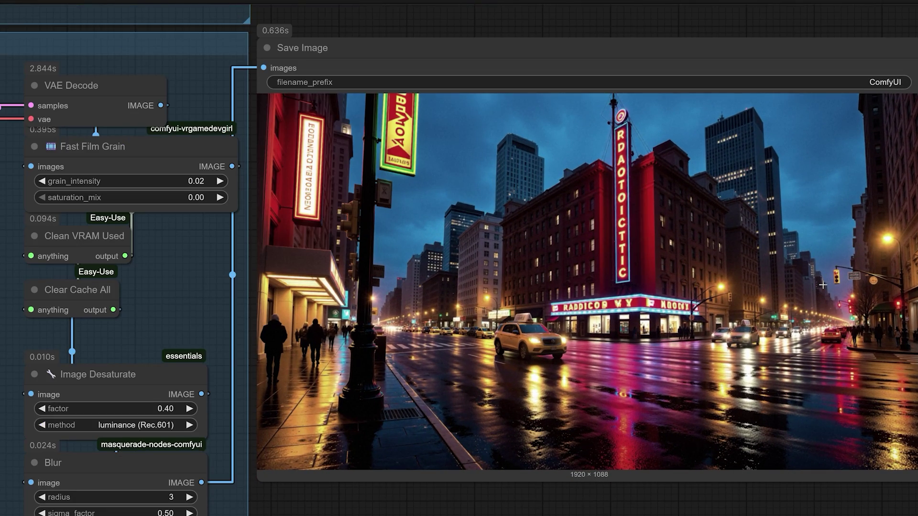
pyautogui.scroll(-4, 822, 285)
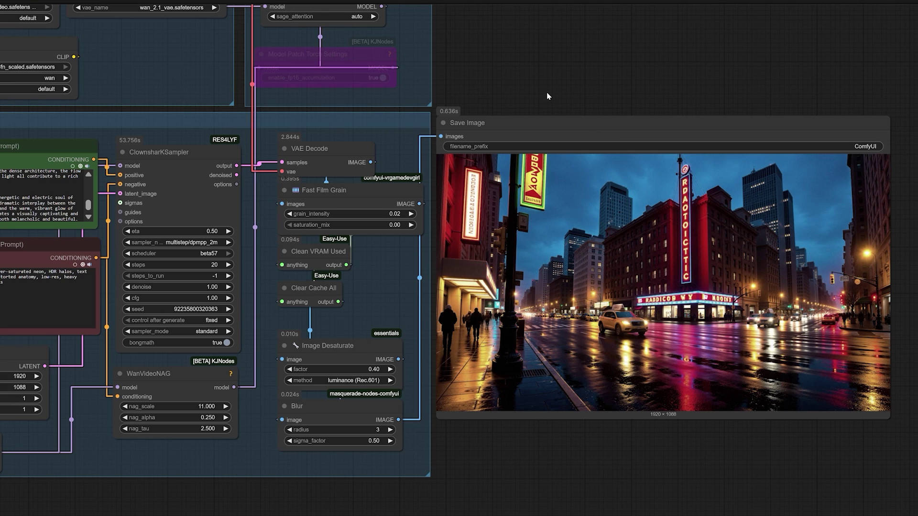
pyautogui.moveTo(549, 80); pyautogui.dragTo(473, 71)
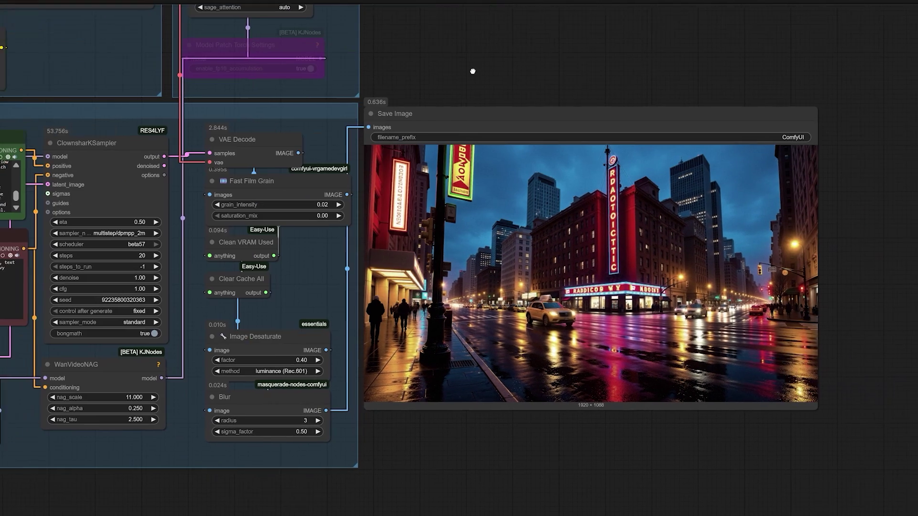
pyautogui.scroll(10, 625, 403)
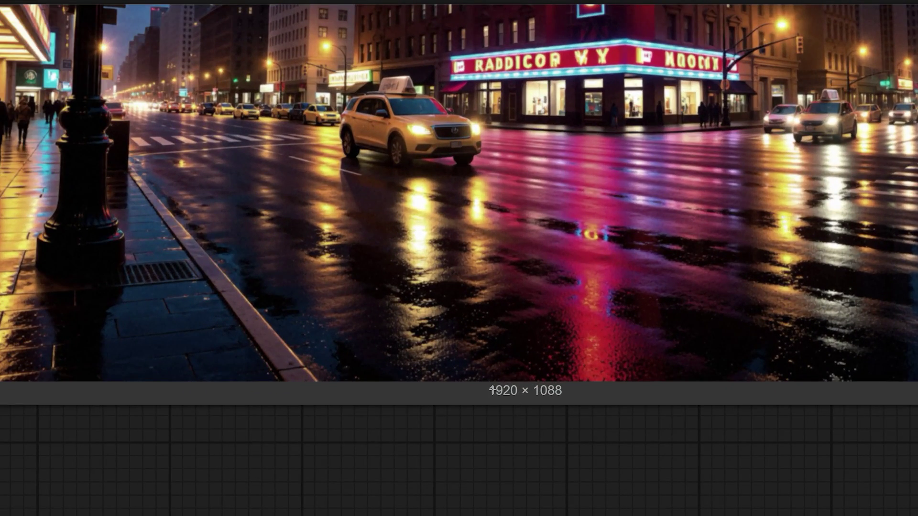
pyautogui.moveTo(492, 390)
pyautogui.mouseDown()
pyautogui.moveTo(518, 392)
pyautogui.moveTo(494, 391)
pyautogui.mouseUp()
pyautogui.scroll(-10, 512, 396)
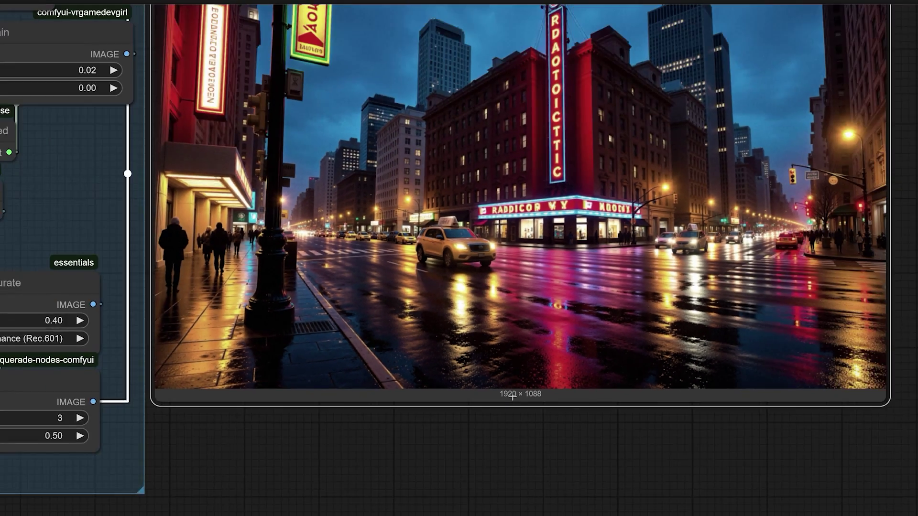
pyautogui.scroll(-2, 627, 477)
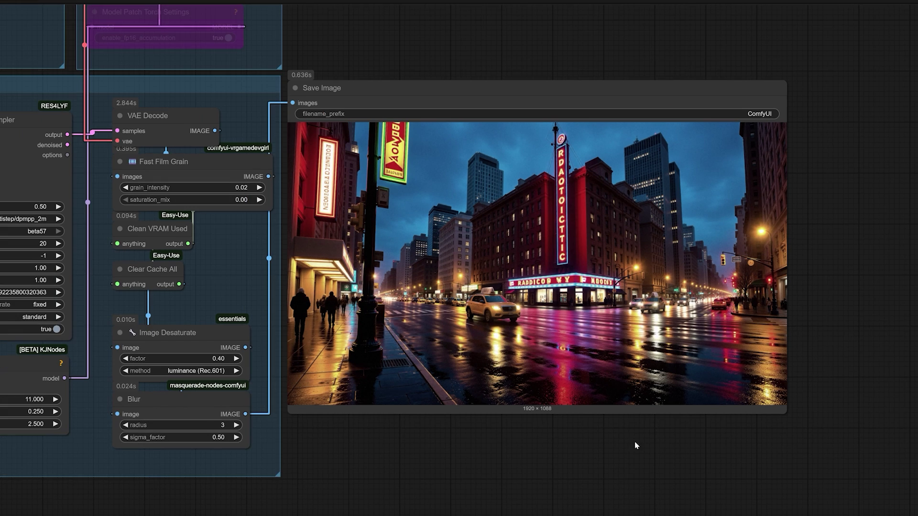
pyautogui.moveTo(664, 41); pyautogui.dragTo(458, 38)
pyautogui.scroll(2, 638, 247)
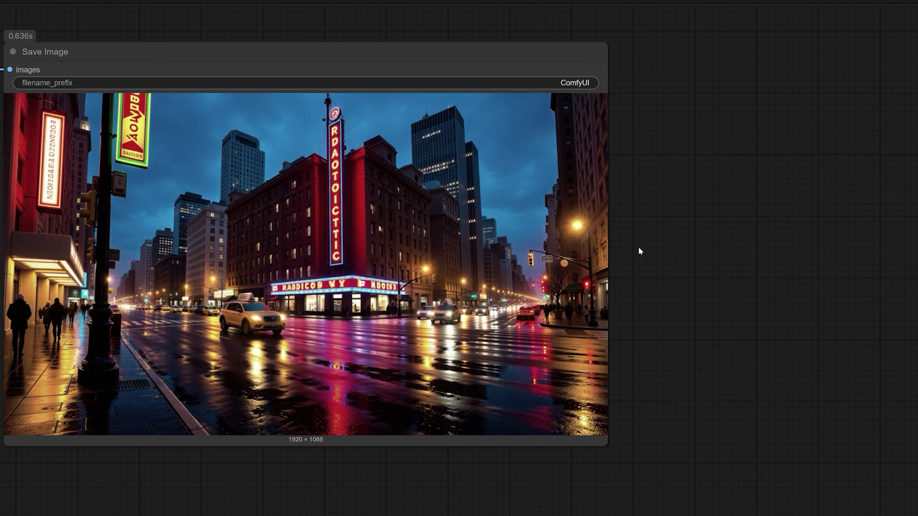
pyautogui.scroll(1, 577, 320)
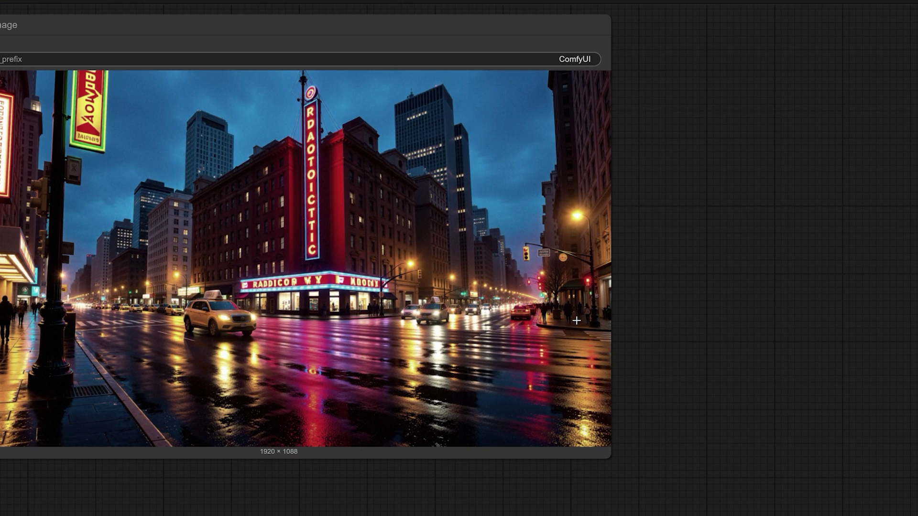
pyautogui.scroll(-5, 577, 320)
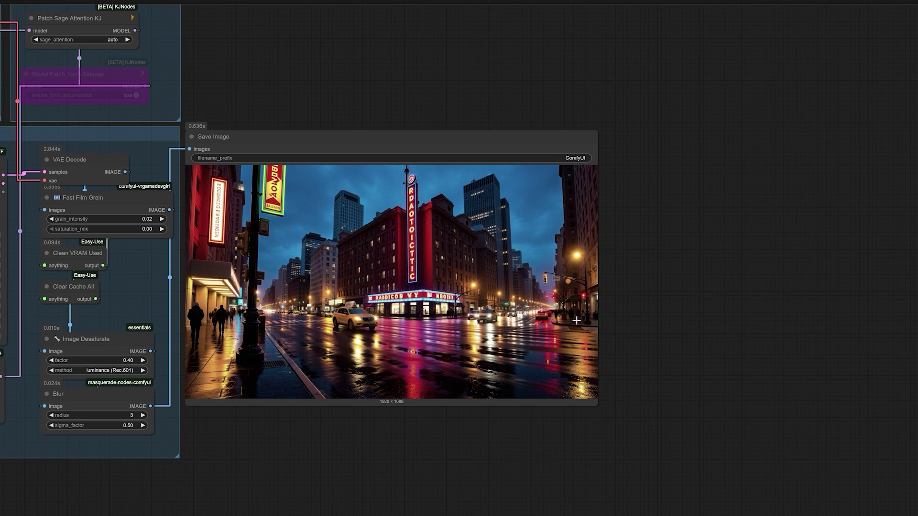
pyautogui.scroll(-1, 577, 320)
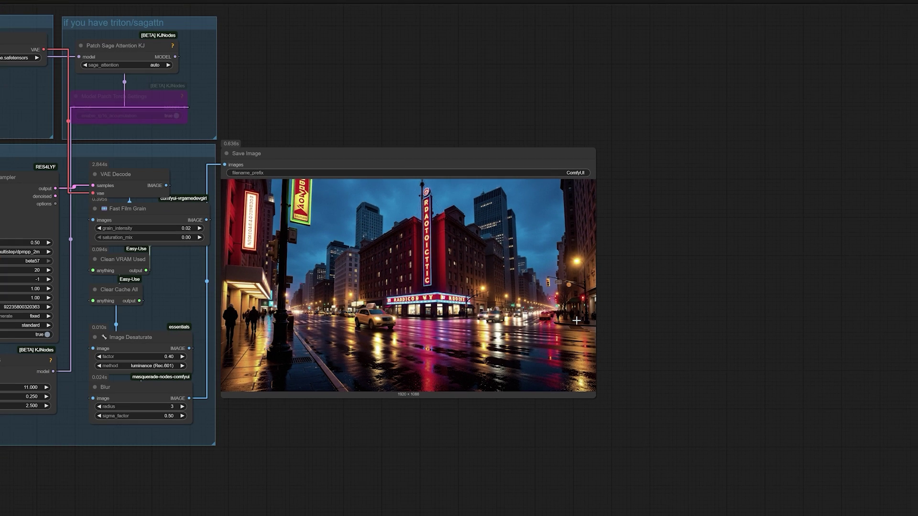
pyautogui.moveTo(327, 90); pyautogui.dragTo(807, 228)
pyautogui.scroll(4, 261, 164)
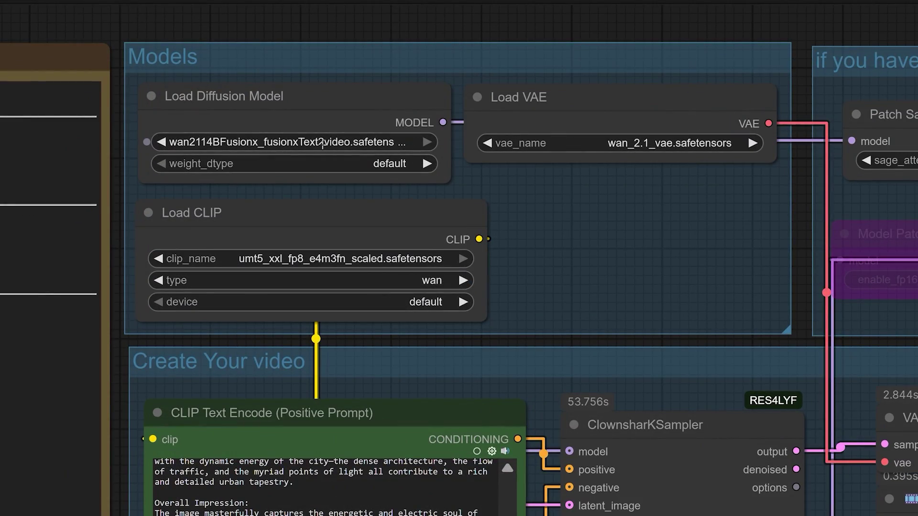
# Set the EmptyHunyuanLatentVideo length to 1 so each run renders a single still frame.
pyautogui.scroll(5, 322, 145)
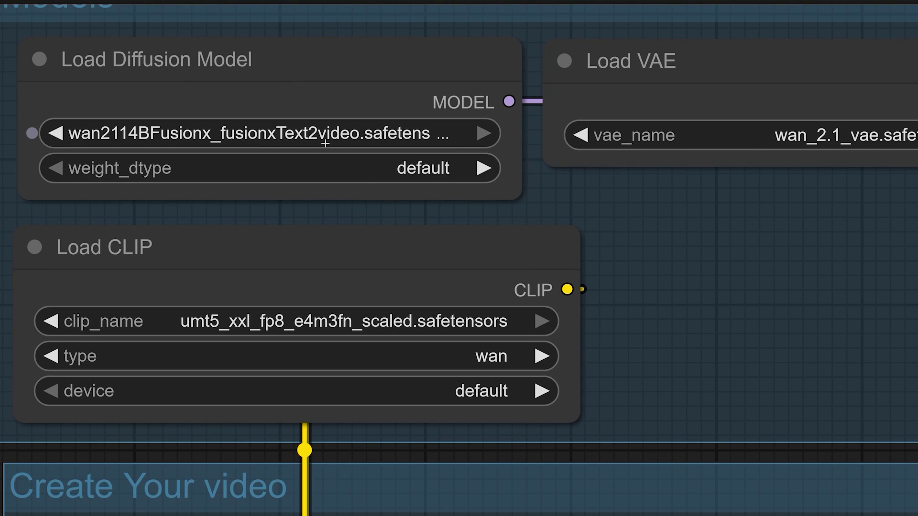
pyautogui.scroll(-5, 328, 299)
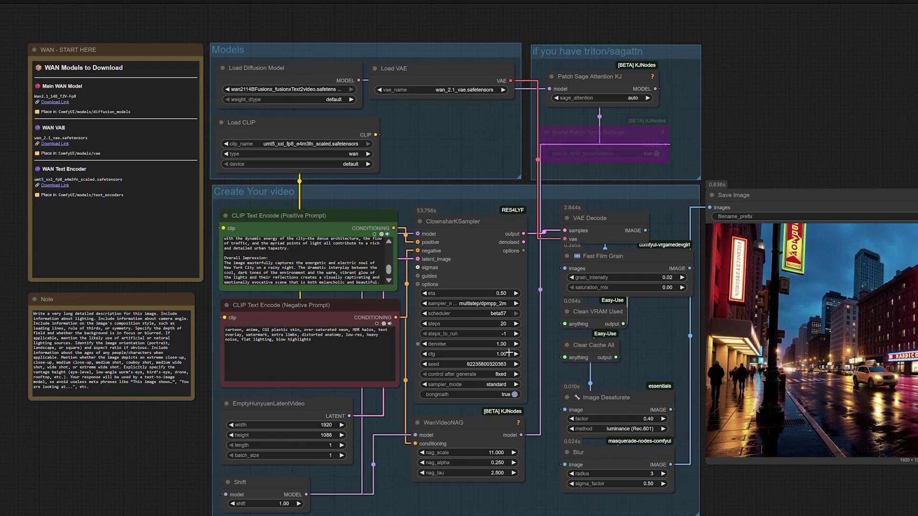
pyautogui.scroll(7, 278, 388)
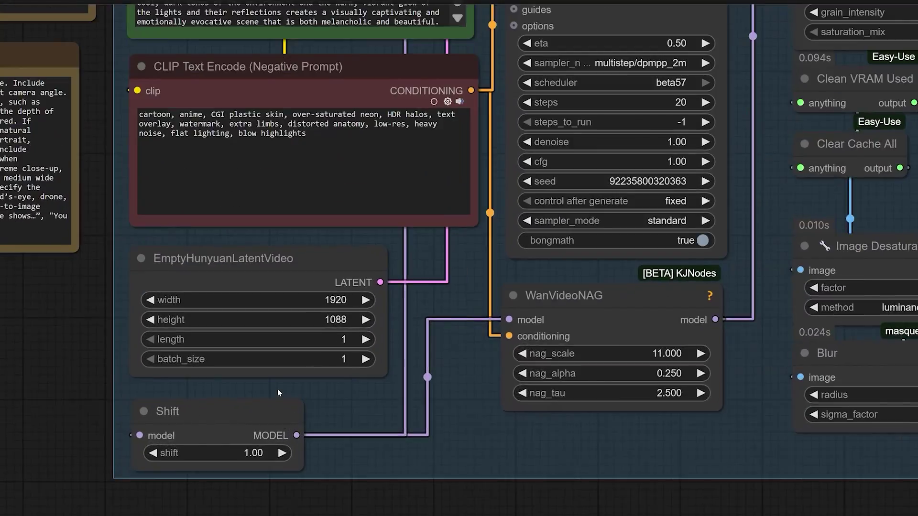
pyautogui.scroll(6, 277, 389)
pyautogui.click(385, 301)
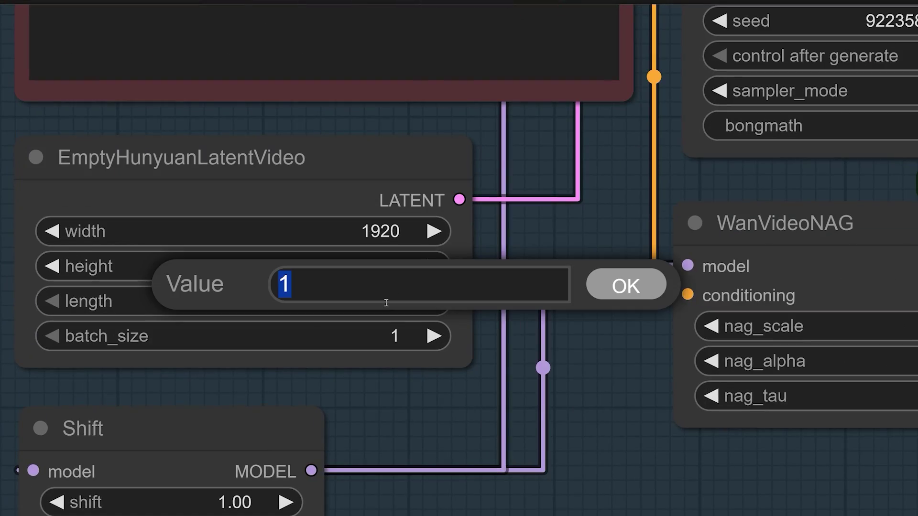
pyautogui.click(386, 303)
pyautogui.press('Return')
pyautogui.scroll(-4, 444, 330)
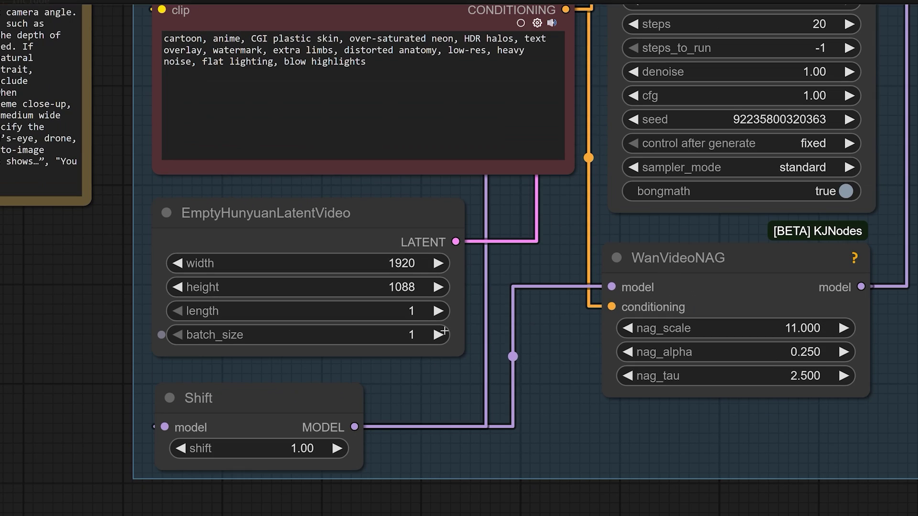
pyautogui.scroll(-4, 491, 360)
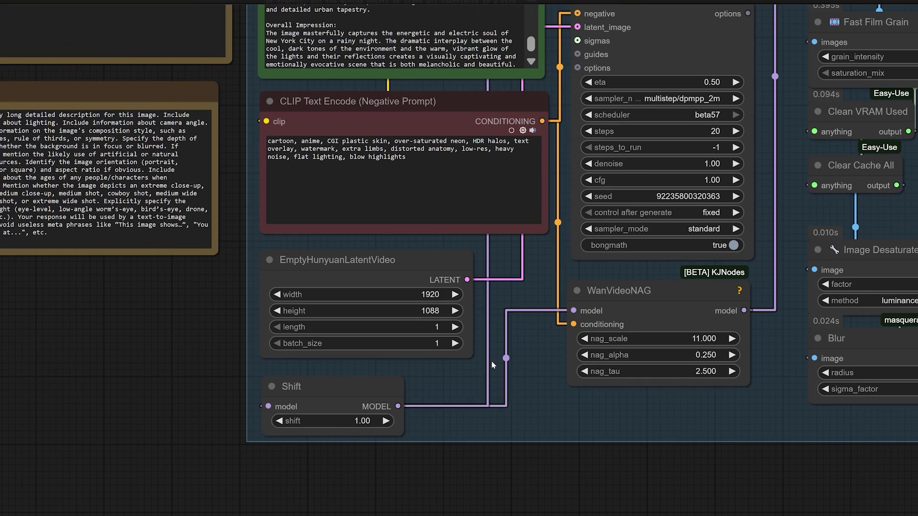
pyautogui.scroll(-3, 492, 360)
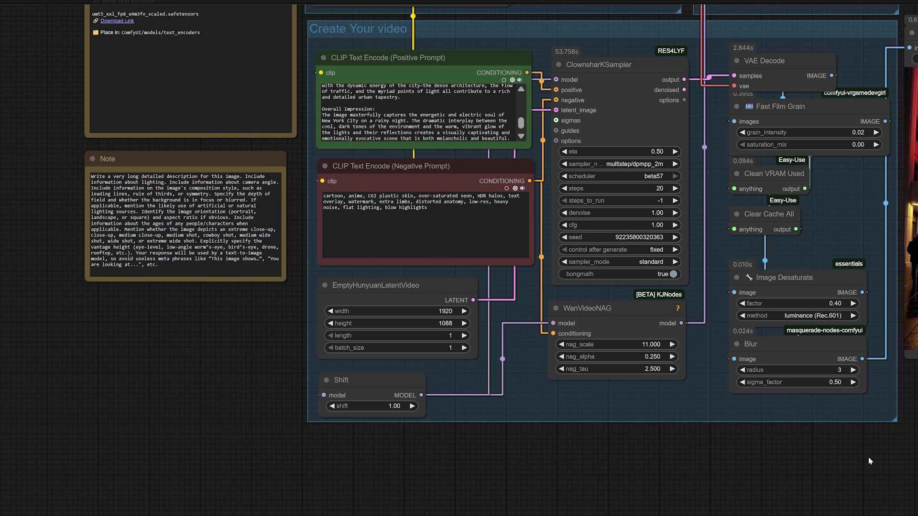
# Switch the sampler to multistep dpmpp_2m and queue a generation.
pyautogui.moveTo(868, 457); pyautogui.dragTo(582, 469)
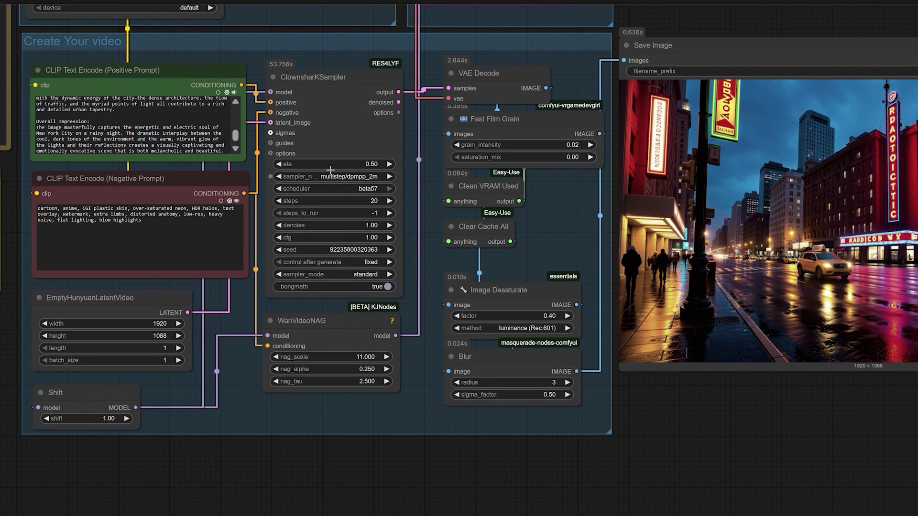
pyautogui.click(364, 177)
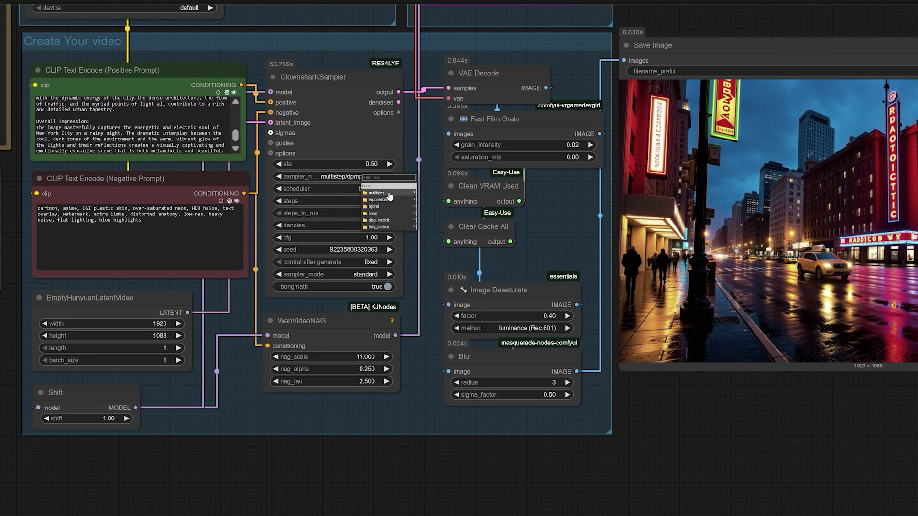
pyautogui.click(392, 193)
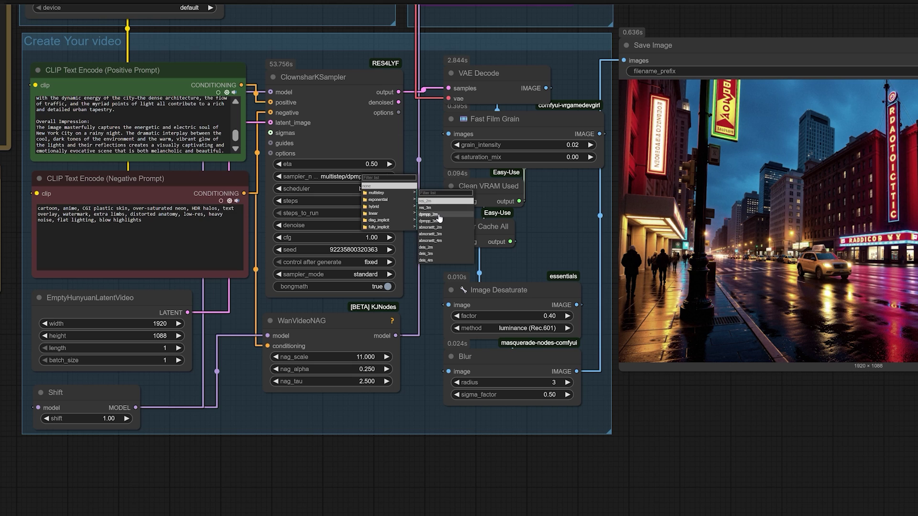
pyautogui.click(438, 216)
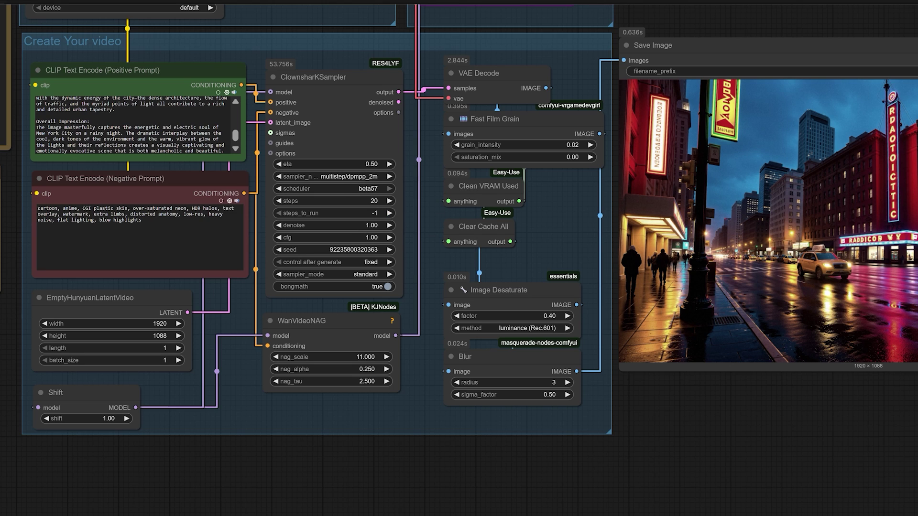
pyautogui.hotkey('ctrl', 'Return')
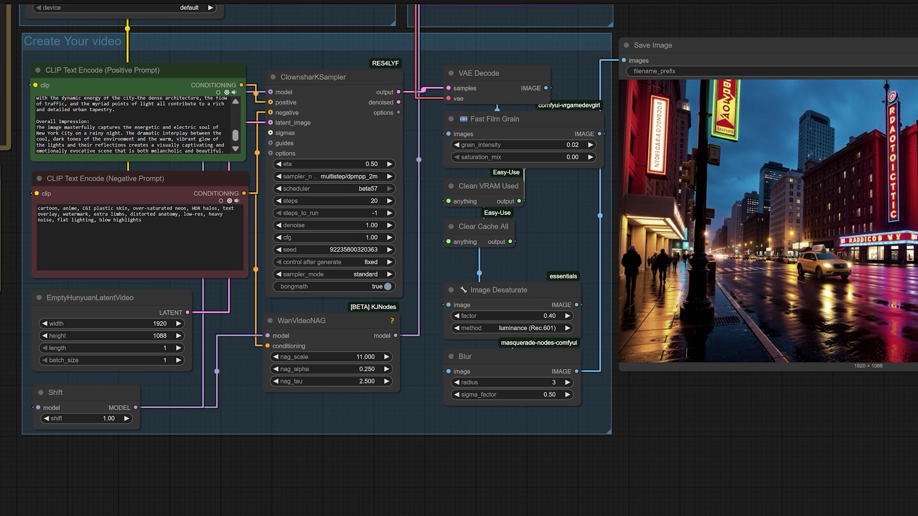
# Set the seed to randomize after each generation and queue another run.
pyautogui.click(375, 264)
pyautogui.click(380, 284)
pyautogui.hotkey('ctrl', 'Return')
pyautogui.hotkey('ctrl', 'Return')
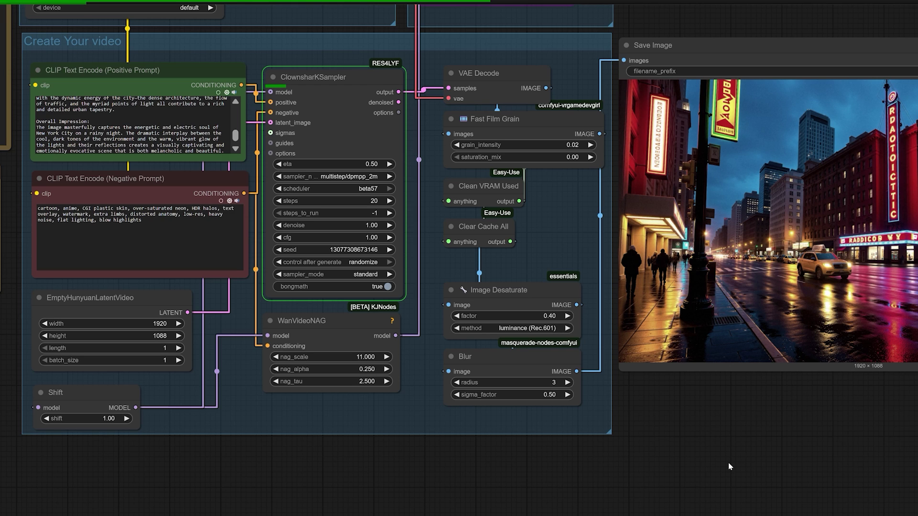
# Pan the canvas to follow the sampler progress and Save Image preview until the run finishes.
pyautogui.scroll(-1, 710, 458)
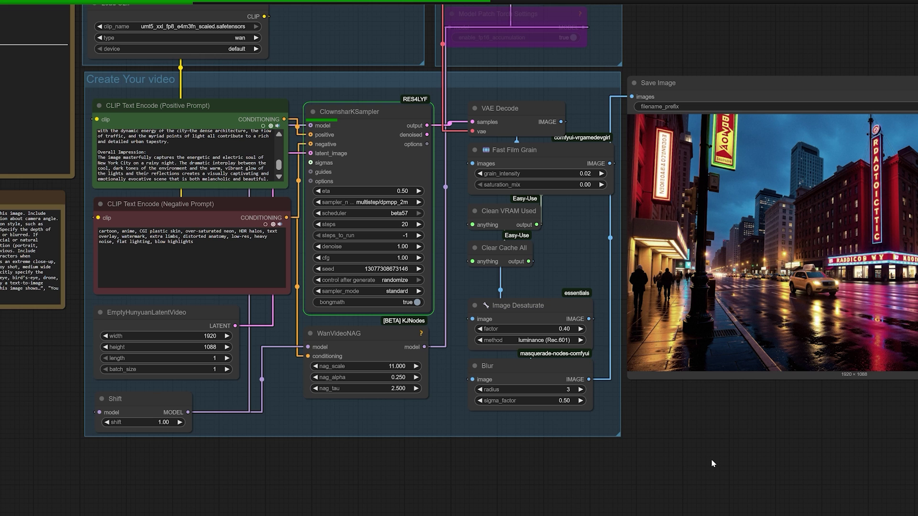
pyautogui.moveTo(661, 51); pyautogui.dragTo(683, 94)
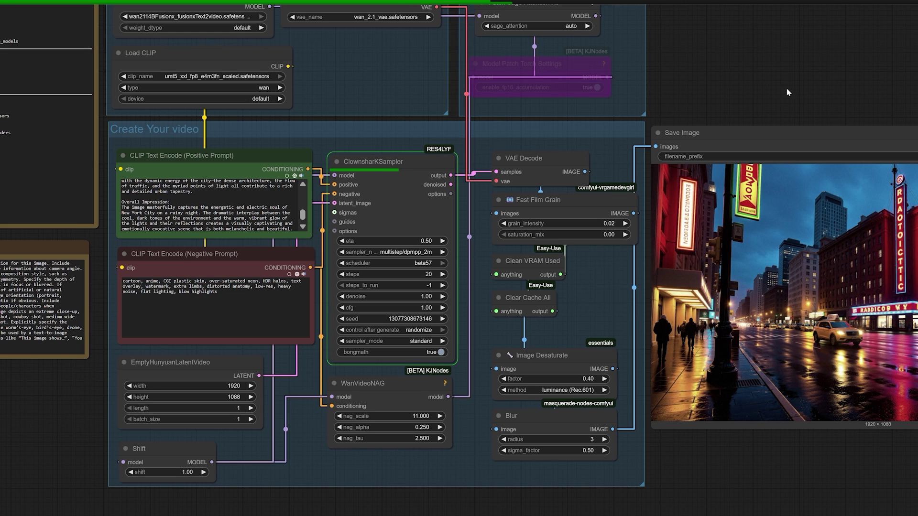
pyautogui.moveTo(765, 97); pyautogui.dragTo(627, 116)
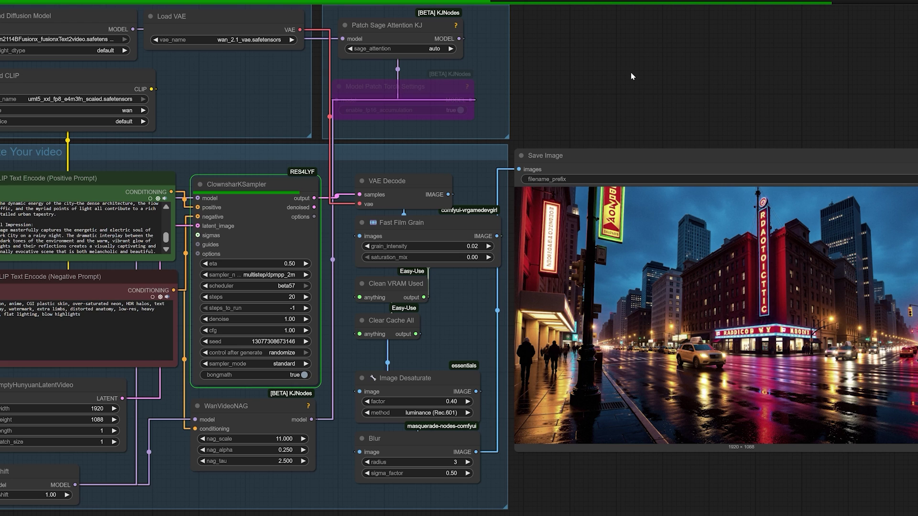
pyautogui.moveTo(631, 71); pyautogui.dragTo(636, 90)
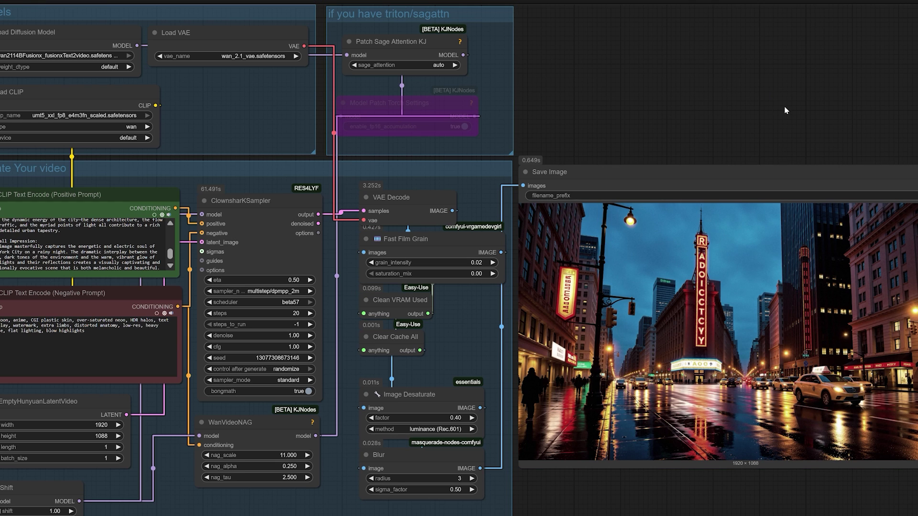
pyautogui.moveTo(794, 106); pyautogui.dragTo(569, 101)
pyautogui.scroll(1, 675, 513)
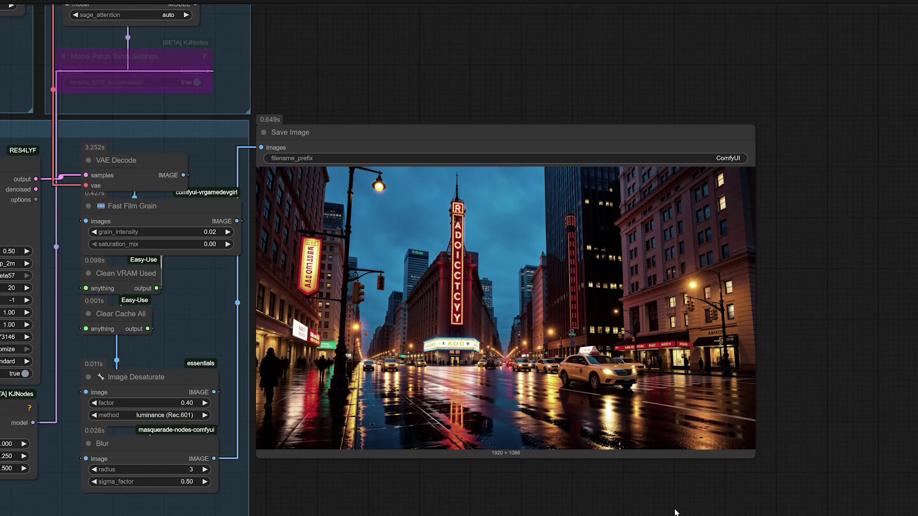
pyautogui.scroll(1, 675, 513)
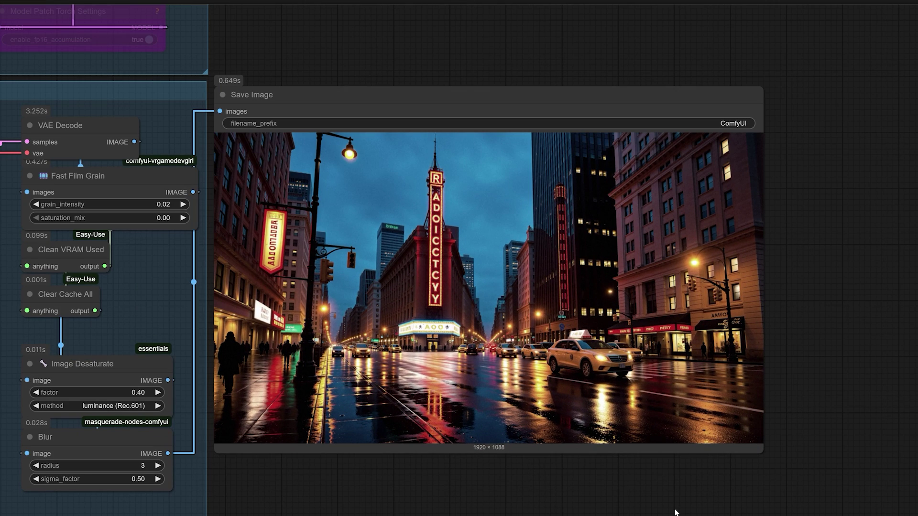
pyautogui.scroll(1, 675, 513)
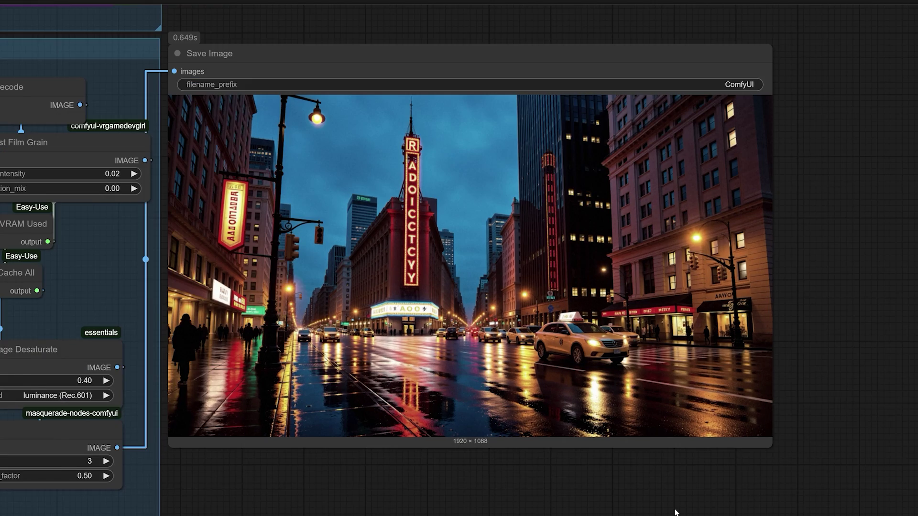
pyautogui.scroll(-2, 676, 512)
pyautogui.scroll(-1, 676, 513)
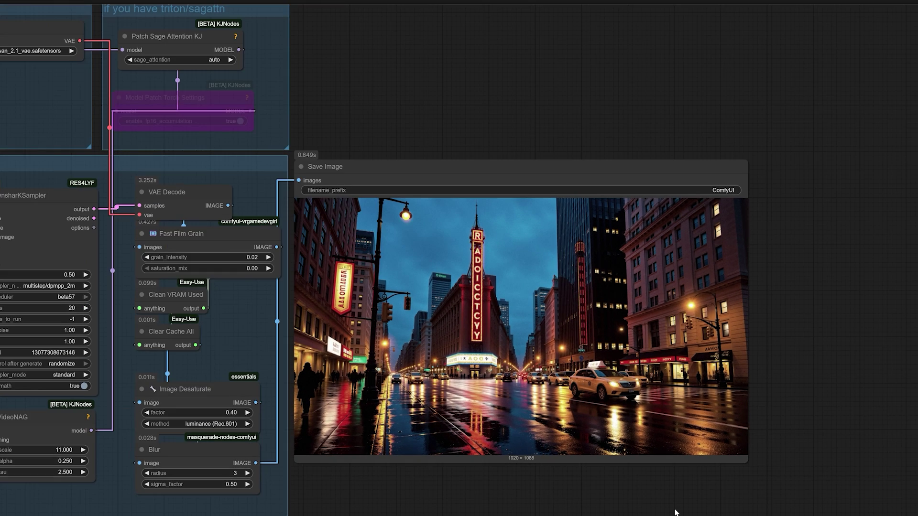
pyautogui.scroll(-2, 675, 513)
pyautogui.moveTo(459, 172); pyautogui.dragTo(654, 115)
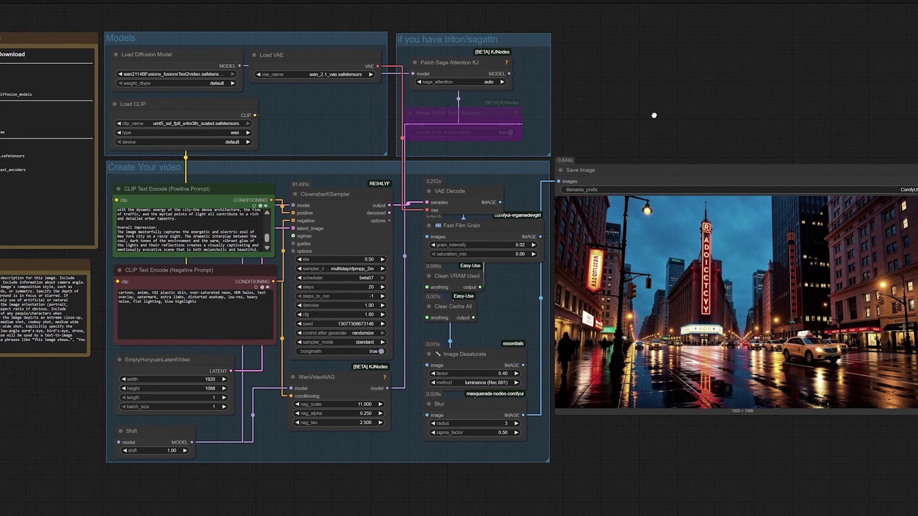
pyautogui.moveTo(654, 115); pyautogui.dragTo(624, 116)
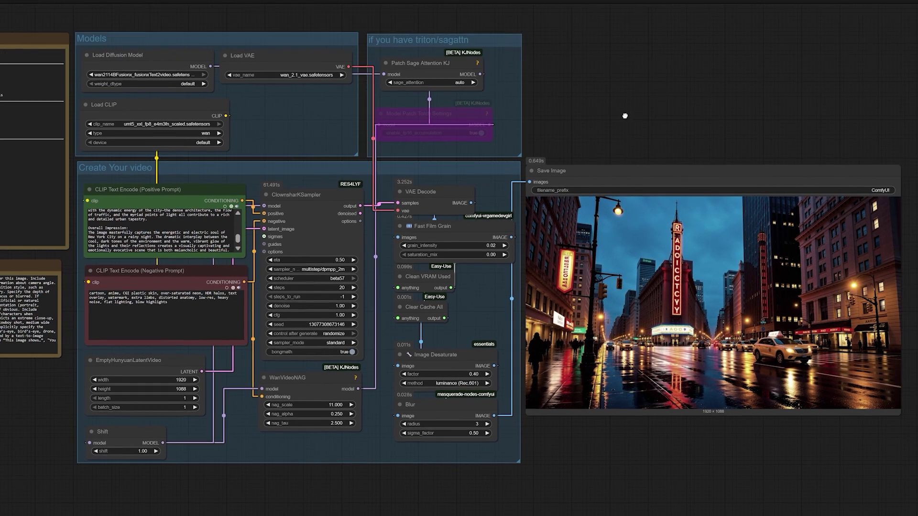
pyautogui.click(327, 269)
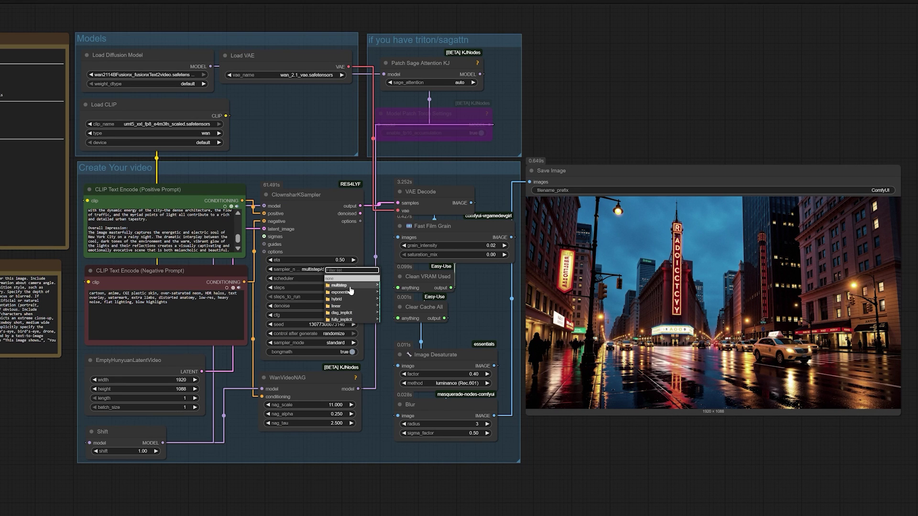
pyautogui.click(348, 286)
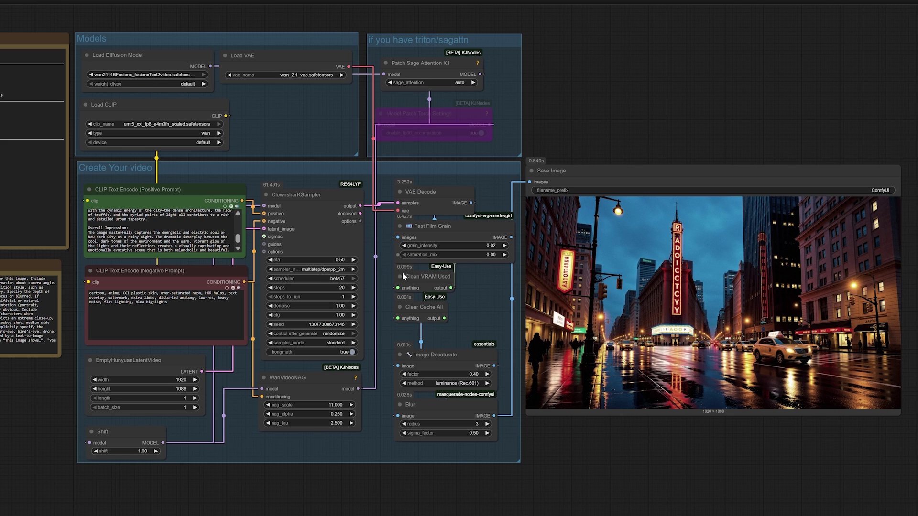
pyautogui.click(343, 280)
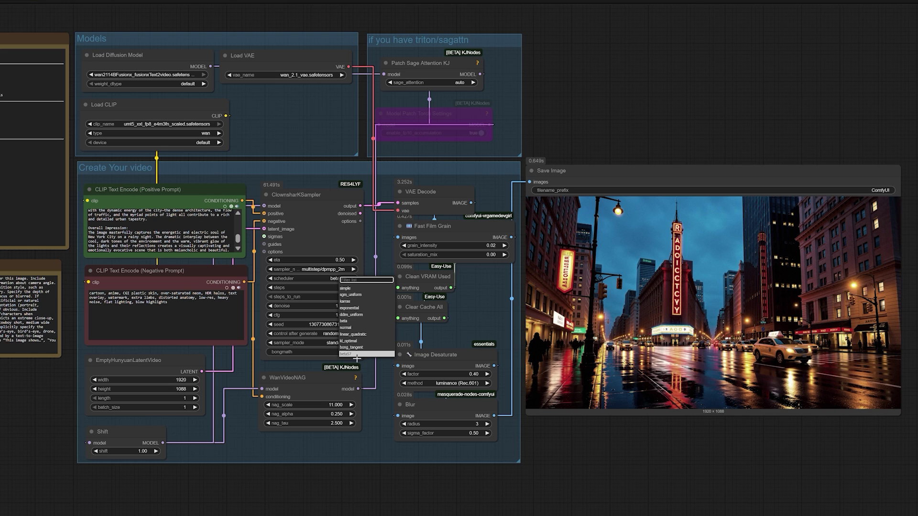
pyautogui.click(613, 95)
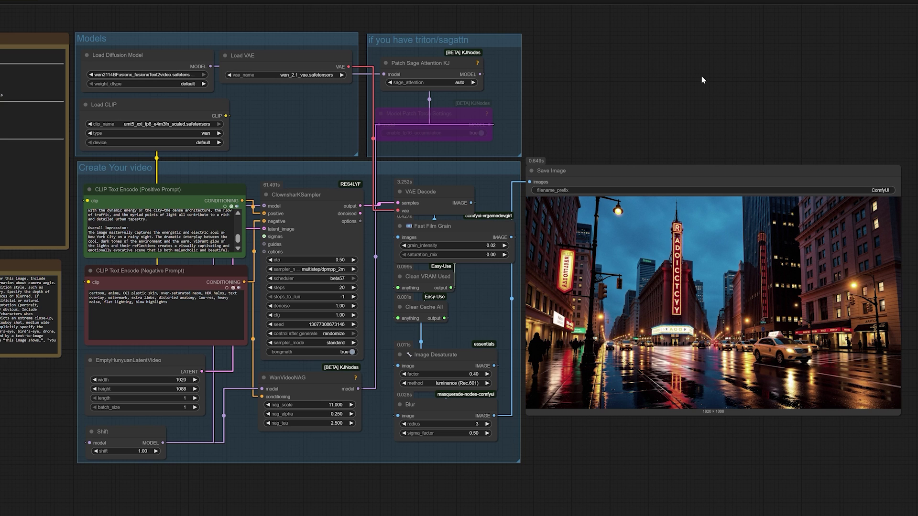
pyautogui.moveTo(702, 80); pyautogui.dragTo(741, 114)
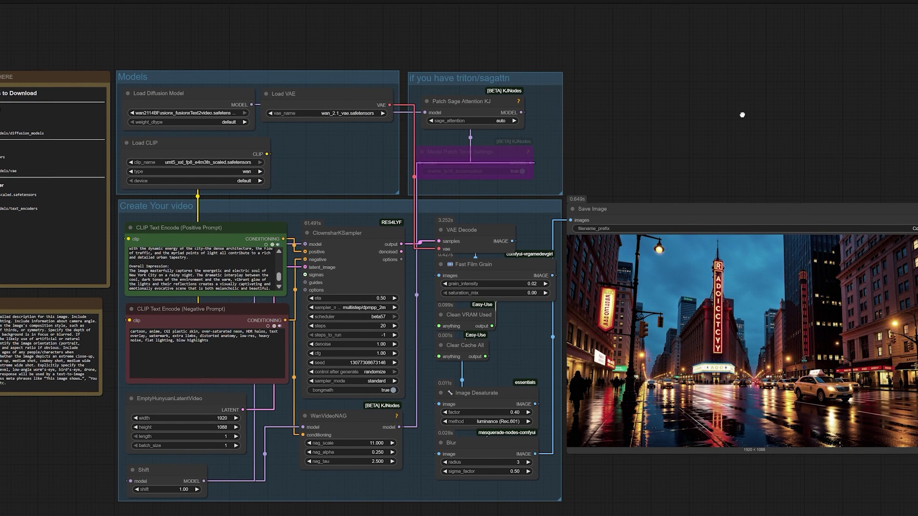